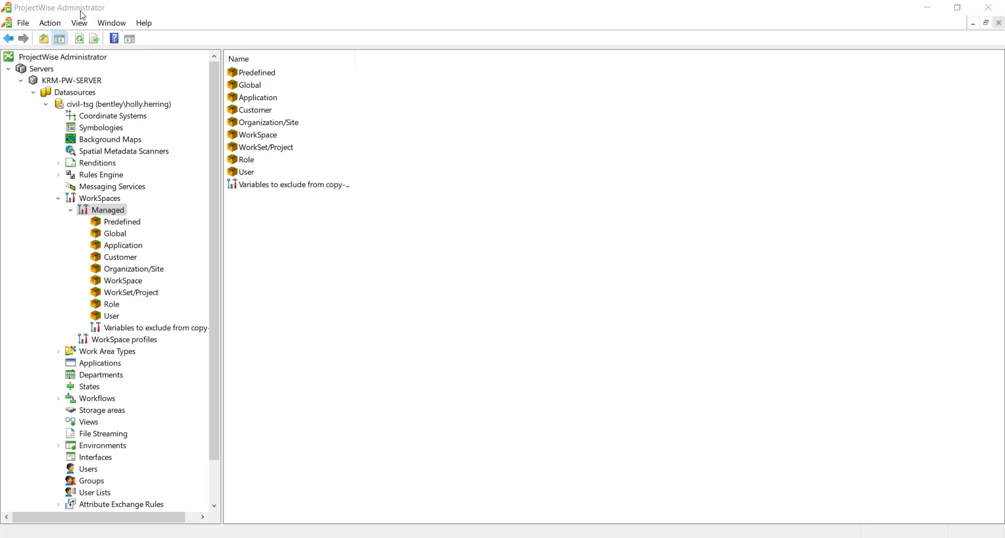
Create a Predefined configuration block named ORD_CE_Configuration_Root with the description "OpenRoads Designer CONNECT Edition Configuration".
{"action": "right_click", "coordinate": [113, 225]}
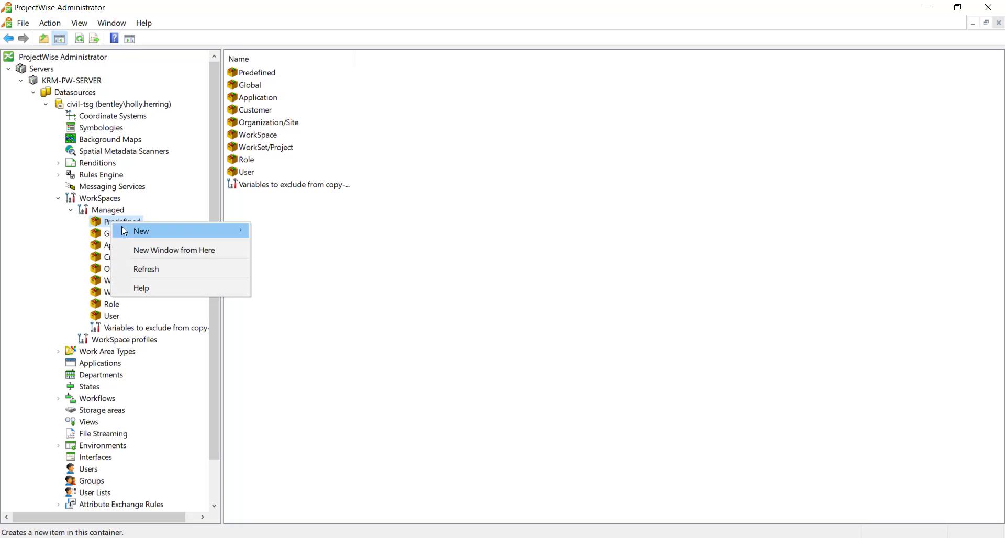
{"action": "mouse_move", "coordinate": [124, 231]}
{"action": "left_click", "coordinate": [269, 230]}
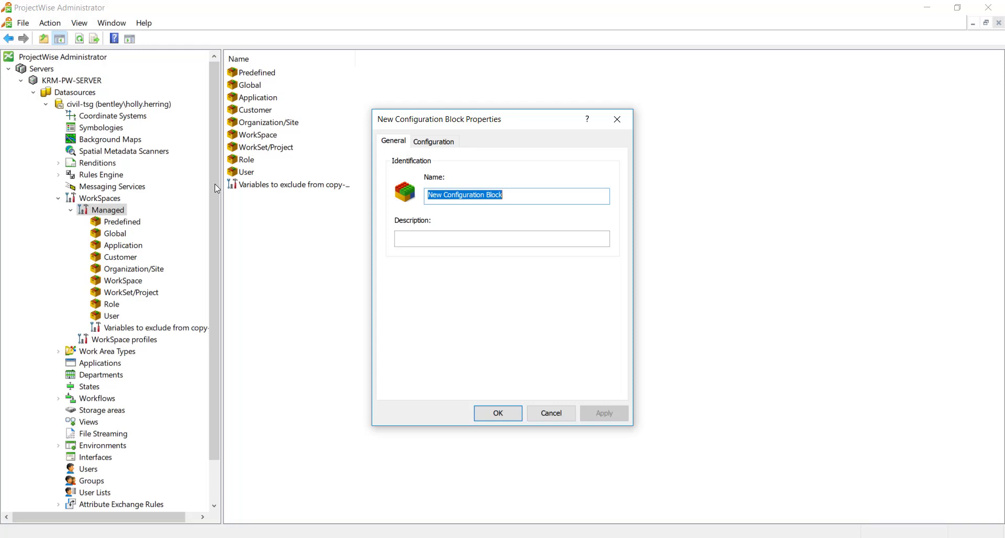
{"action": "type", "text": "ORD_CE"}
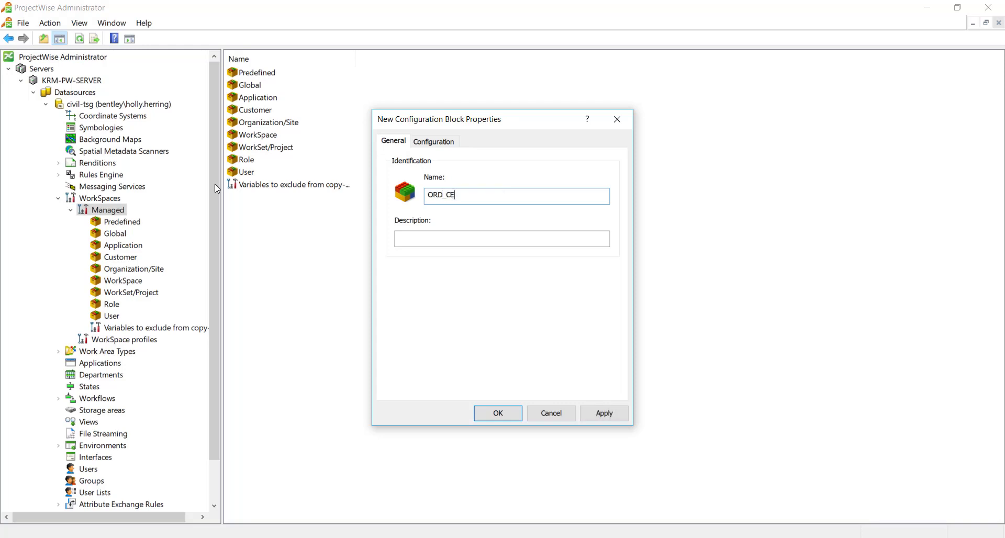
{"action": "type", "text": "_"}
{"action": "type", "text": "Configuration"}
{"action": "type", "text": "_Root"}
{"action": "type", "text": "OpenRoad"}
{"action": "type", "text": "s Design"}
{"action": "type", "text": "er CO"}
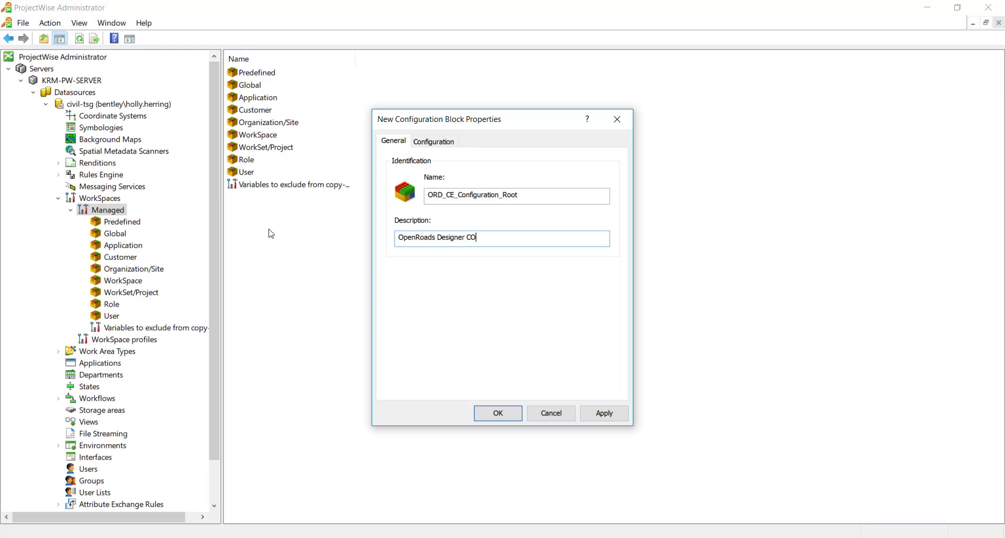
{"action": "type", "text": "NNECT Edition Configuration"}
Add a new variable named _USTN_CONFIGURATION to the block's configuration.
{"action": "left_click", "coordinate": [423, 148]}
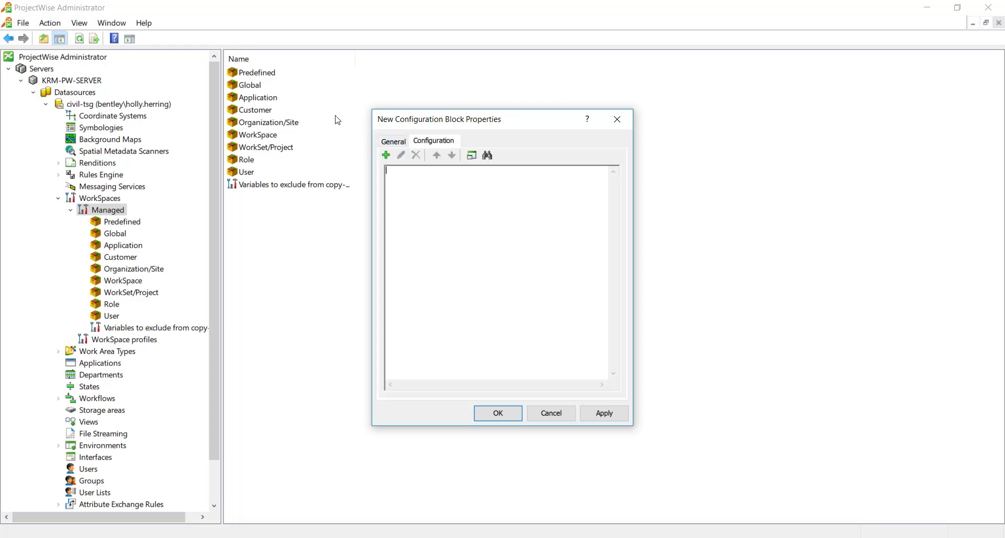
{"action": "left_click", "coordinate": [386, 155]}
{"action": "left_click", "coordinate": [400, 172]}
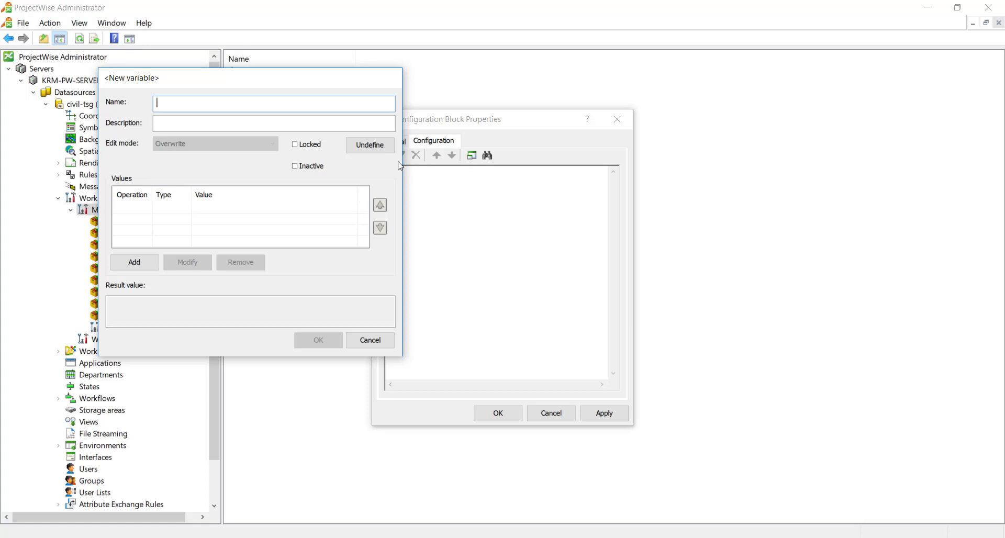
{"action": "type", "text": "_USTN_"}
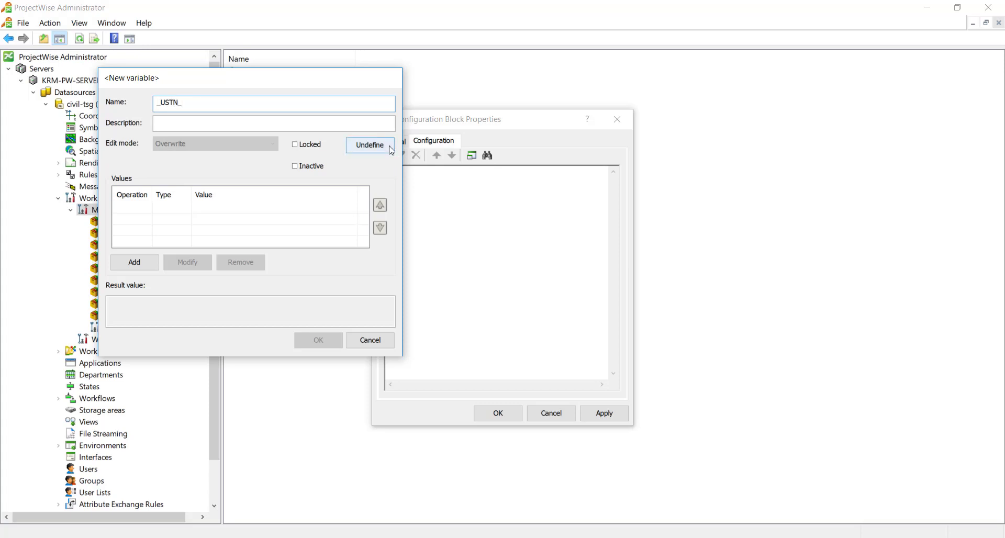
{"action": "type", "text": "CONFIGURATION"}
{"action": "key", "text": "Tab"}
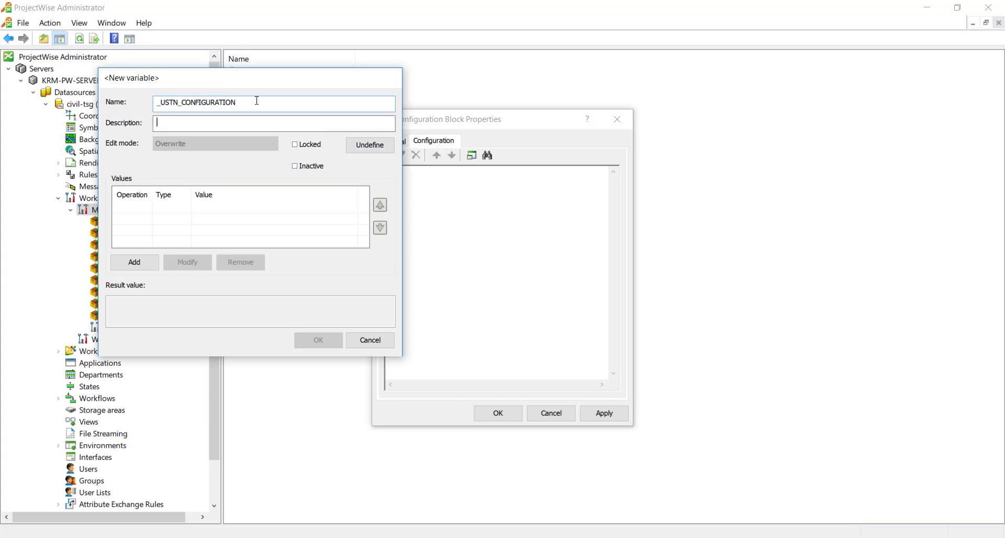
Describe the variable as "Root directory containing all configuration files" and lock it.
{"action": "type", "text": "R"}
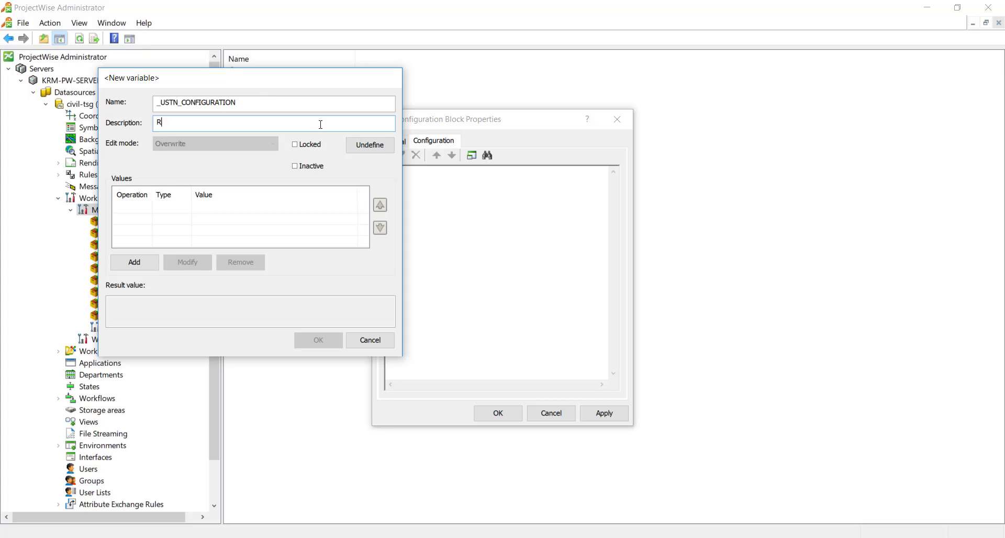
{"action": "type", "text": "oot directory containg"}
{"action": "key", "text": "BackSpace"}
{"action": "key", "text": "BackSpace"}
{"action": "key", "text": "BackSpace"}
{"action": "type", "text": "ining all con"}
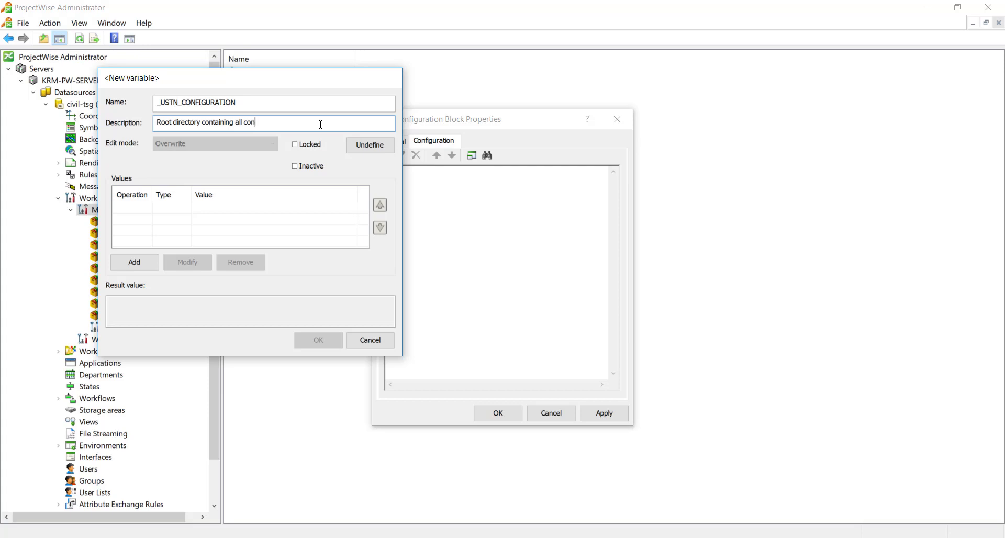
{"action": "type", "text": "figuration files"}
{"action": "left_click", "coordinate": [295, 145]}
Add an assignment value of type ProjectWise Folder, select Configuration under OpenRoads Designer CE in the administrator's personal folder, and expand its WorkSpaces subfolder.
{"action": "left_click", "coordinate": [132, 268]}
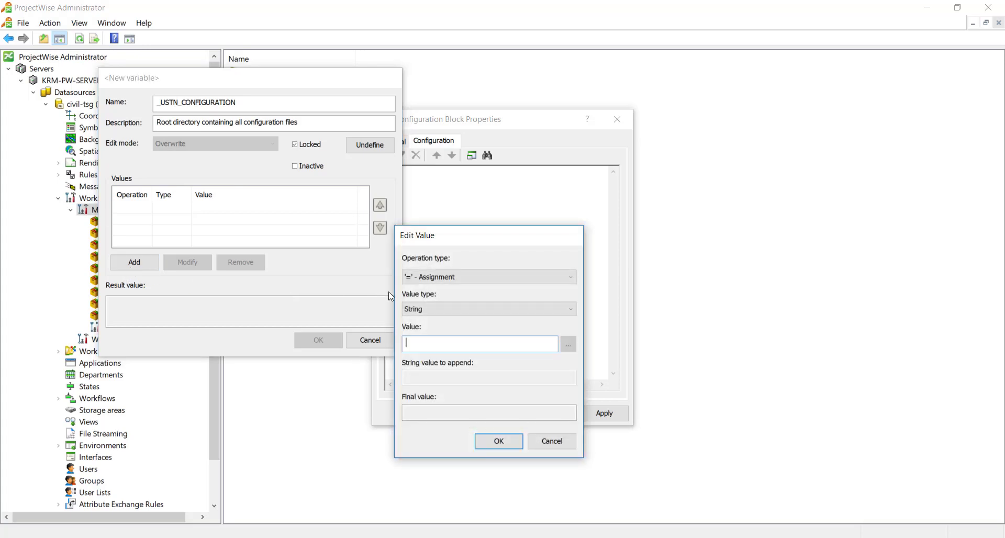
{"action": "left_click", "coordinate": [429, 311]}
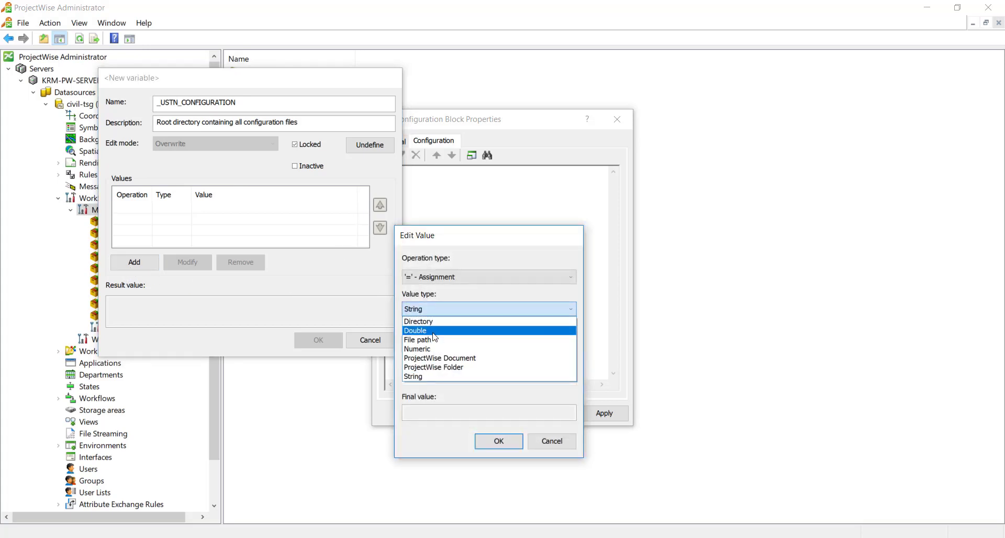
{"action": "left_click", "coordinate": [442, 368]}
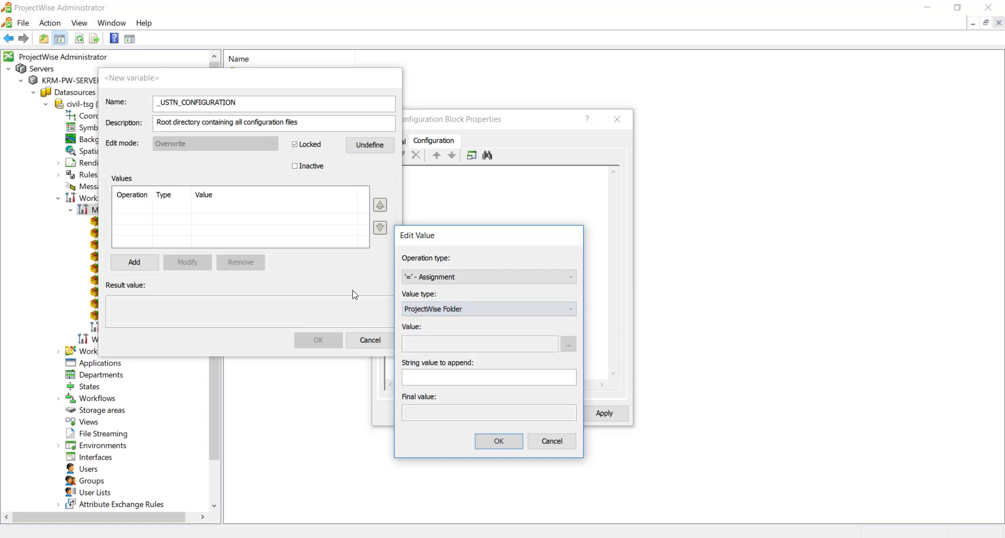
{"action": "left_click", "coordinate": [568, 344]}
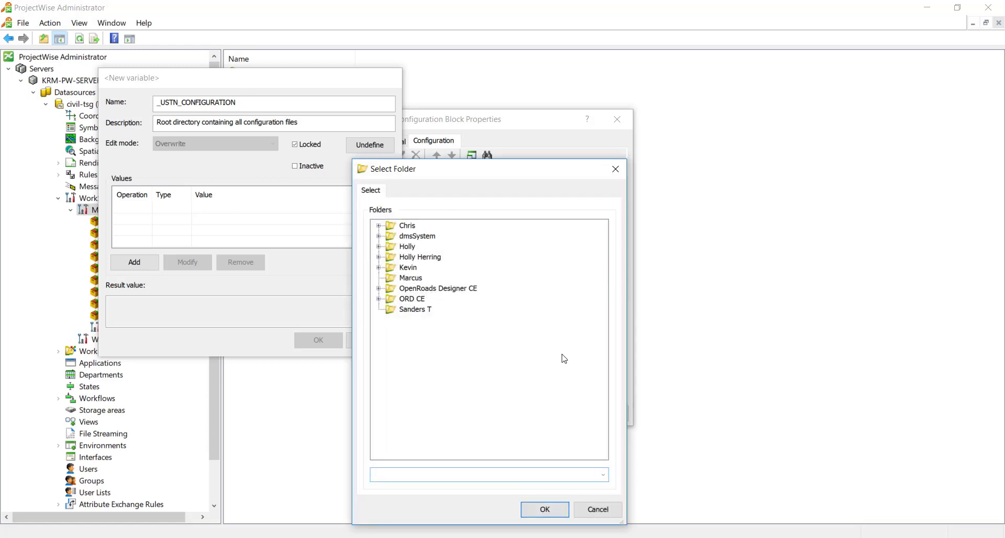
{"action": "left_click", "coordinate": [378, 247]}
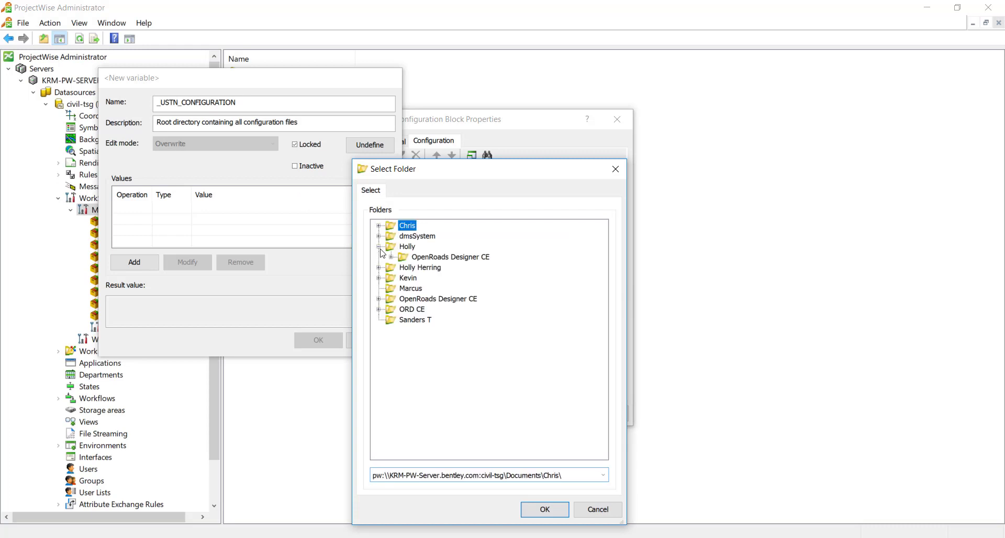
{"action": "left_click", "coordinate": [392, 257]}
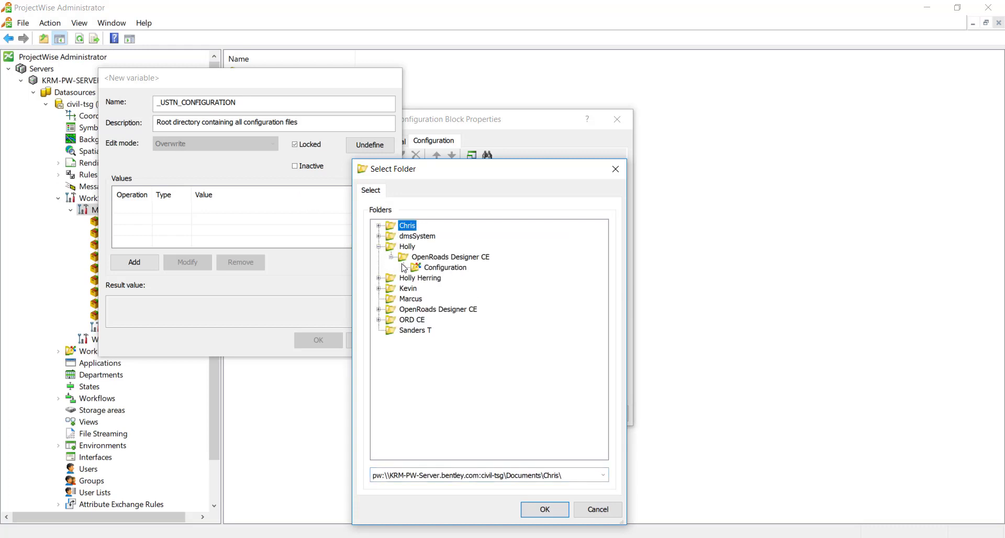
{"action": "left_click", "coordinate": [444, 268]}
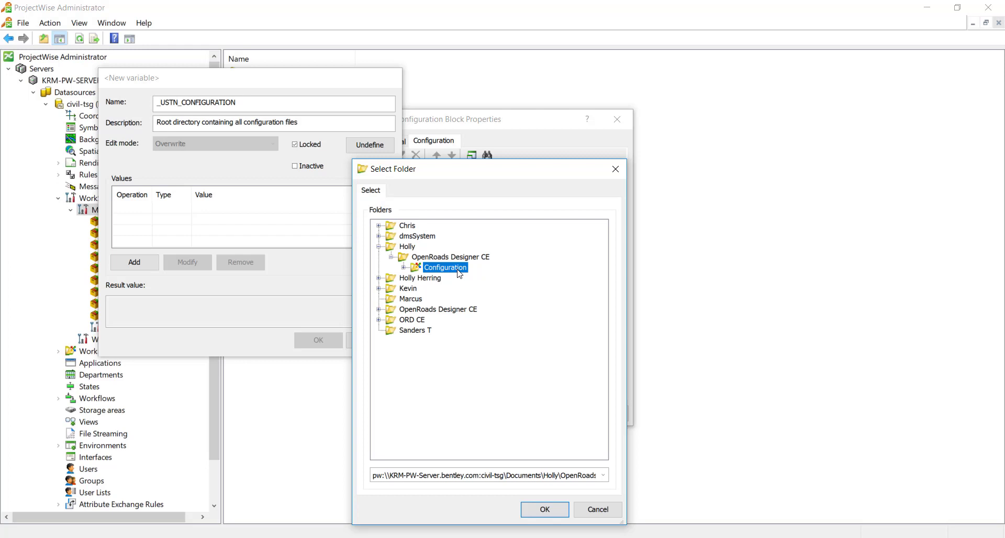
{"action": "left_click", "coordinate": [404, 267]}
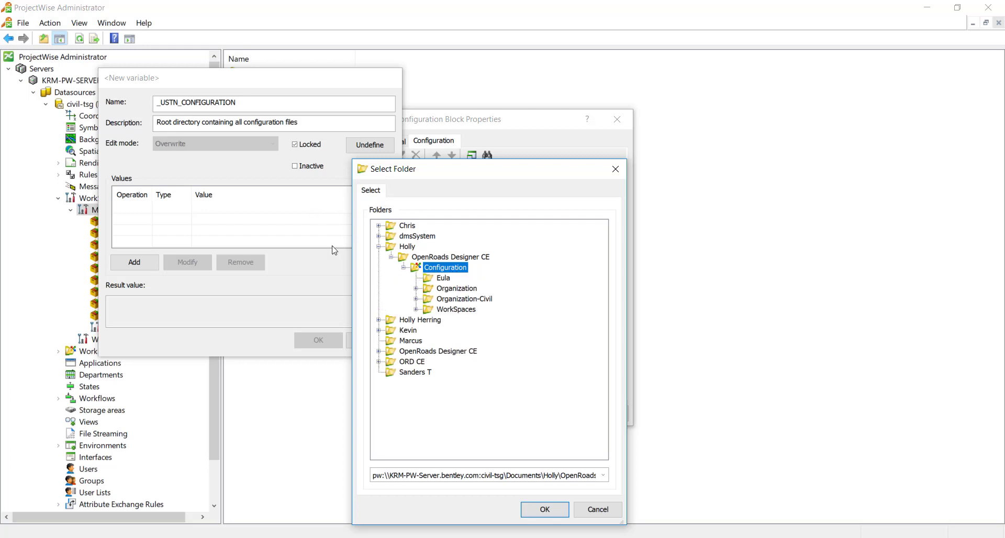
{"action": "left_click", "coordinate": [417, 309]}
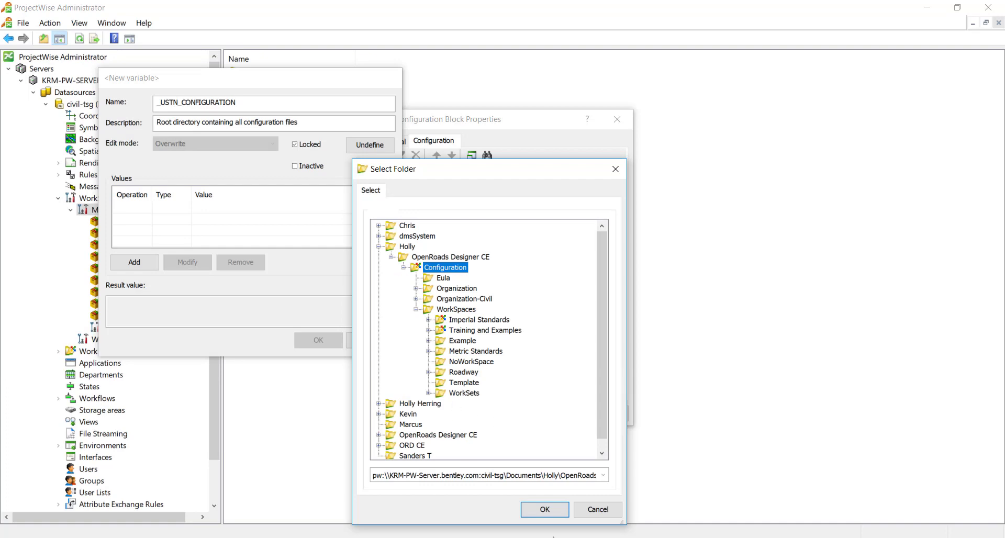
Switch to ProjectWise Explorer and examine the Configuration folder's contents, including WorkSpaceSetup.cfg, with the Name column widened, and return to ProjectWise Administrator.
{"action": "left_click", "coordinate": [398, 537]}
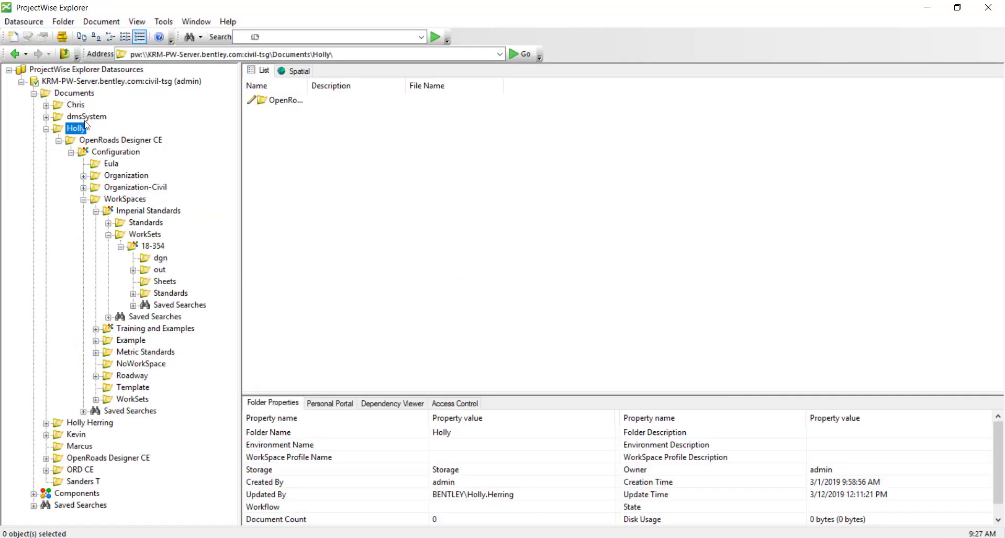
{"action": "left_click", "coordinate": [107, 152]}
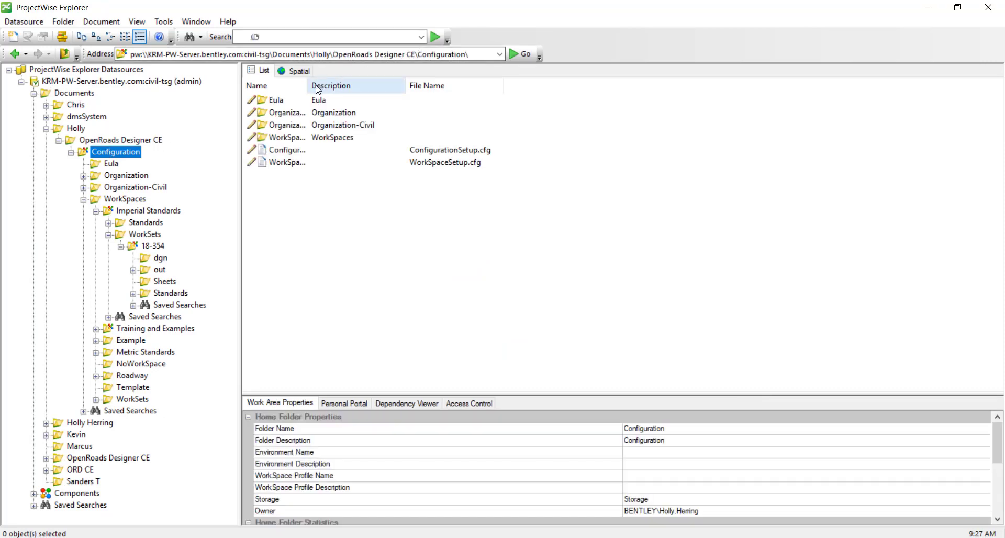
{"action": "left_click_drag", "start_coordinate": [308, 85], "coordinate": [394, 102]}
{"action": "left_click", "coordinate": [295, 167]}
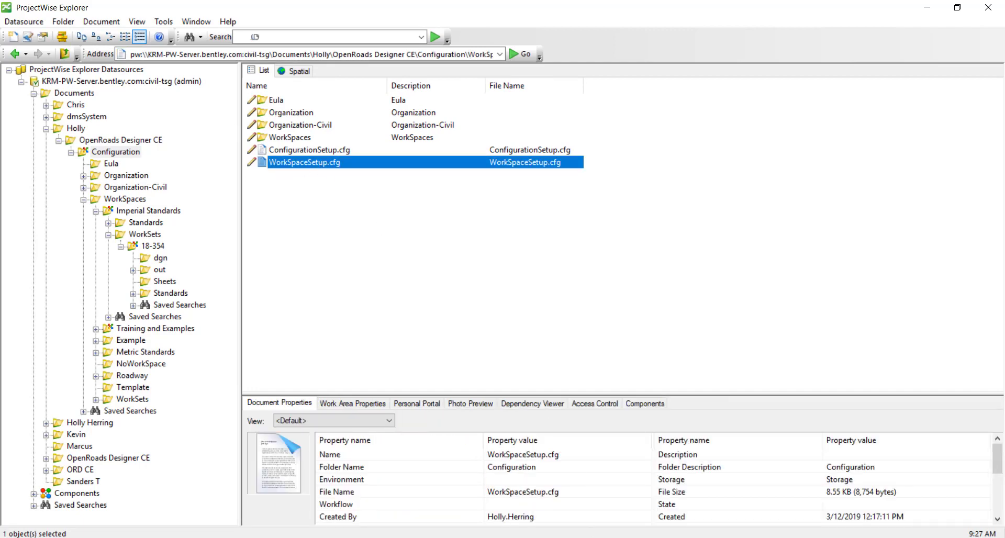
{"action": "left_click", "coordinate": [567, 537]}
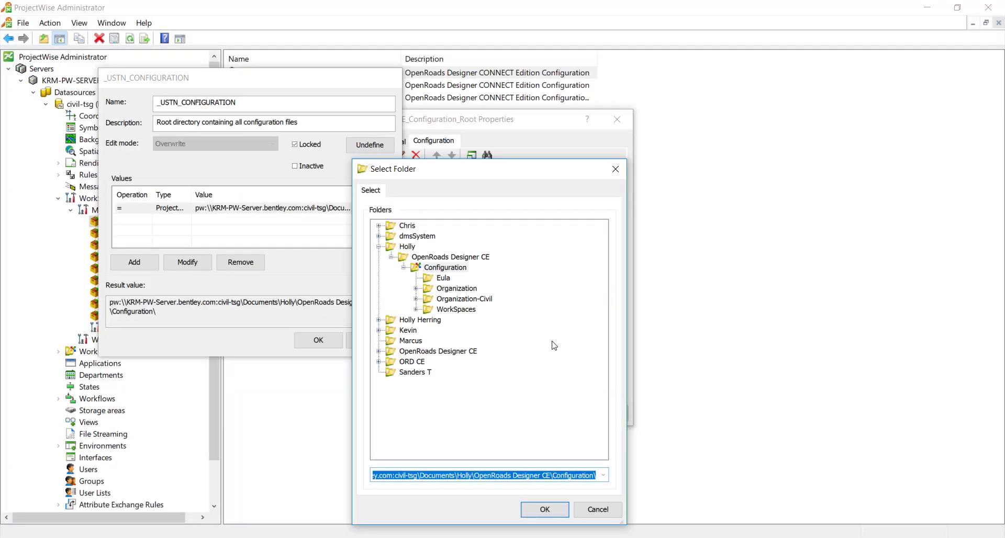
Assign the Configuration folder as the value of _USTN_CONFIGURATION and save the variable.
{"action": "left_click", "coordinate": [451, 270]}
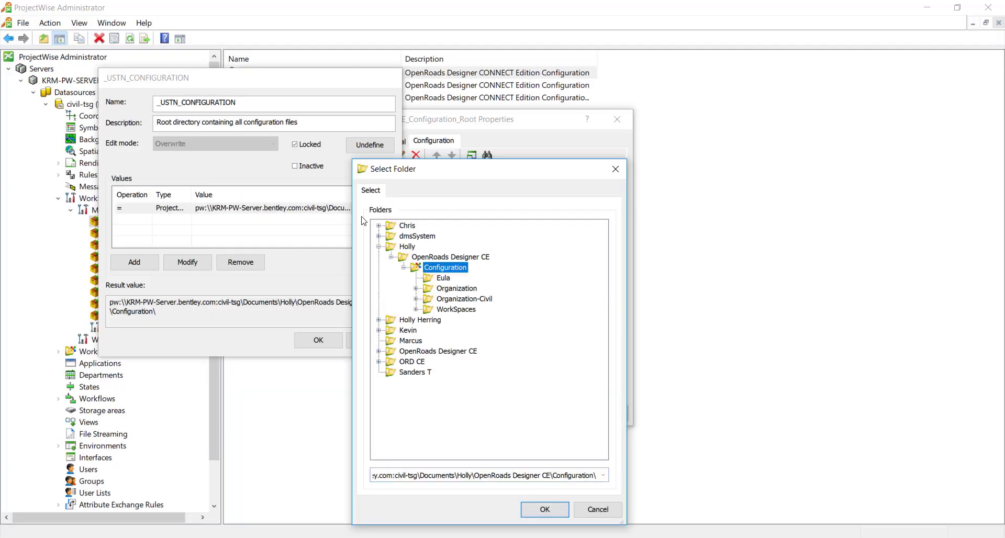
{"action": "left_click", "coordinate": [545, 511]}
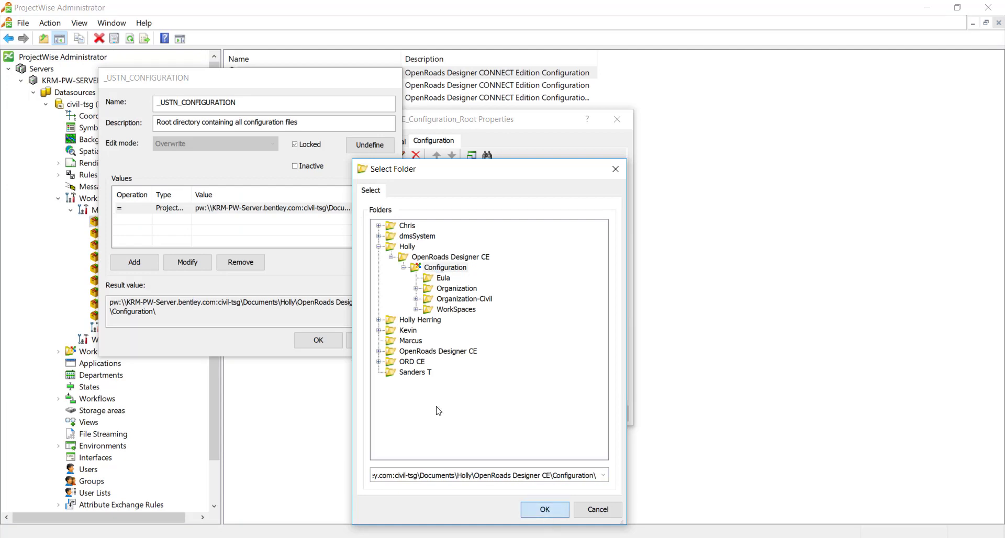
{"action": "left_click", "coordinate": [499, 437]}
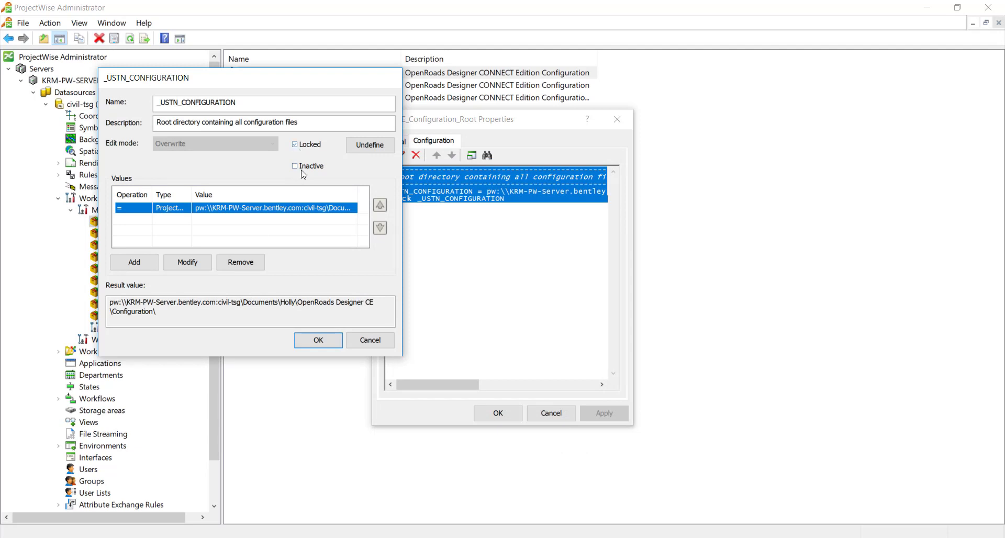
{"action": "left_click", "coordinate": [316, 341]}
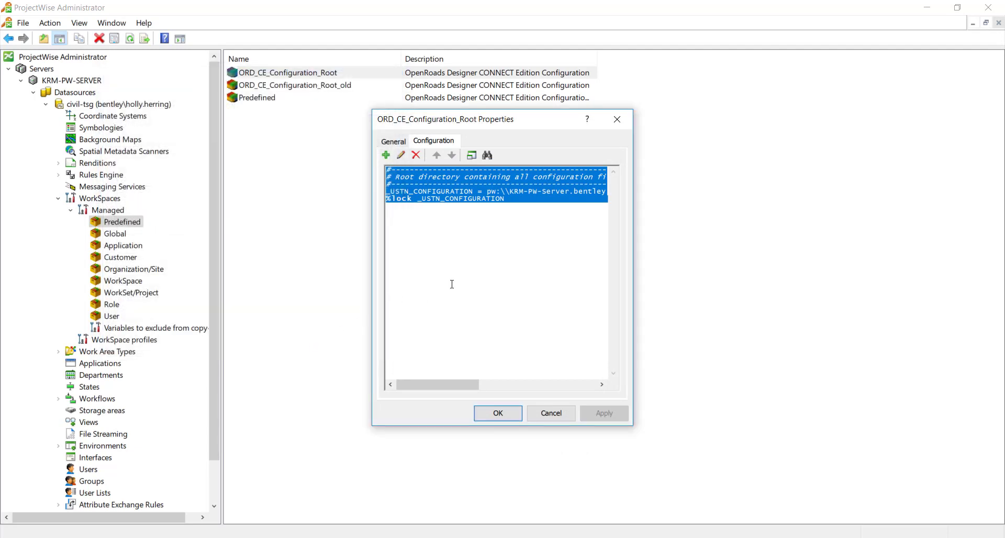
Add a variable named _USTN_DISPLAYALLCFGVARS with the description "Display all OpenRoads Designer configuration variables".
{"action": "left_click", "coordinate": [386, 155]}
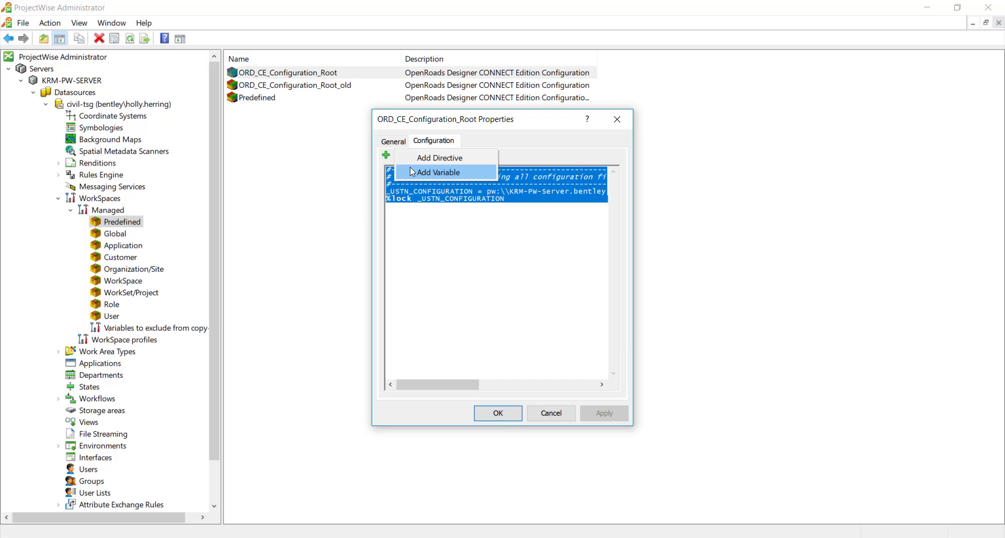
{"action": "left_click", "coordinate": [412, 172]}
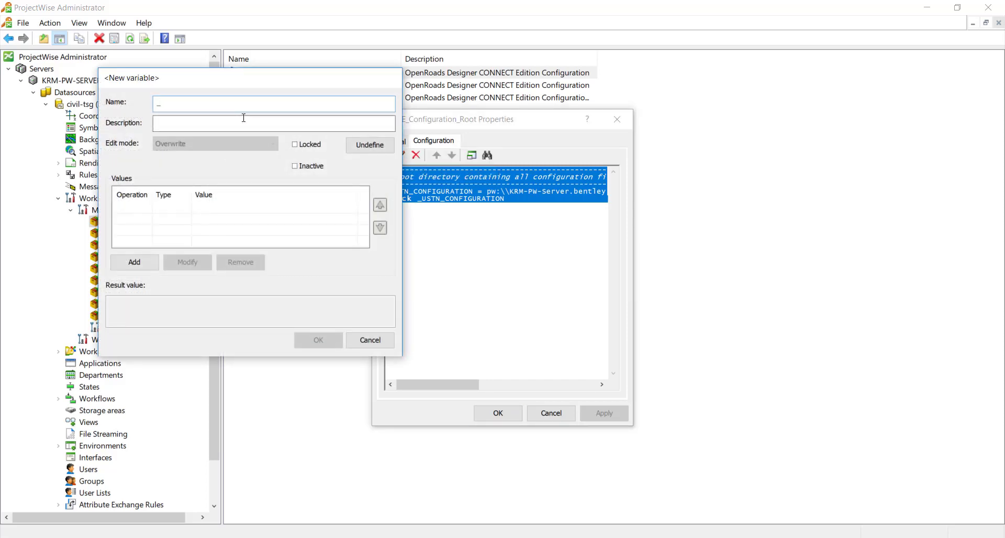
{"action": "type", "text": "_USTN_DISPLAYALLCFGVARS"}
{"action": "left_click", "coordinate": [243, 118]}
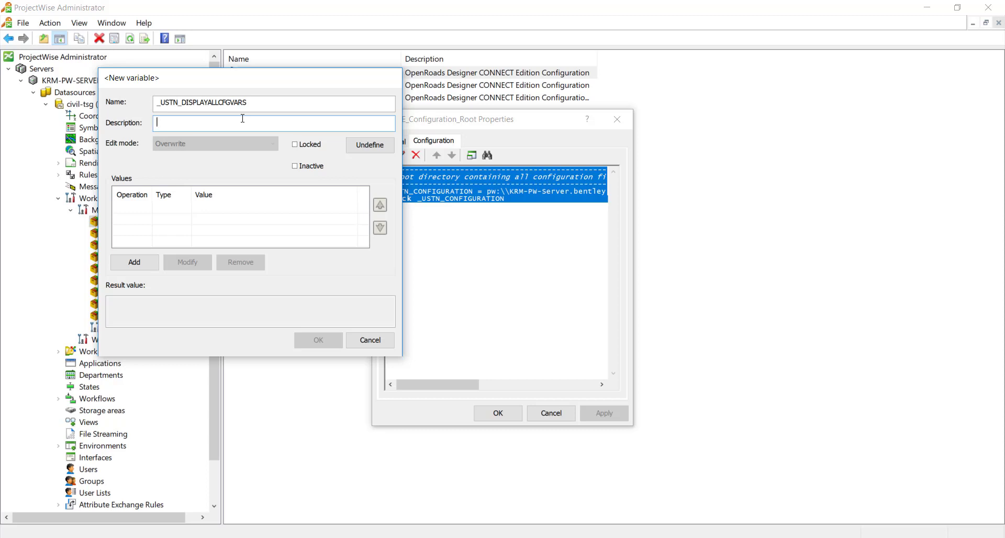
{"action": "type", "text": "Display all OpenRoads Designer configuration"}
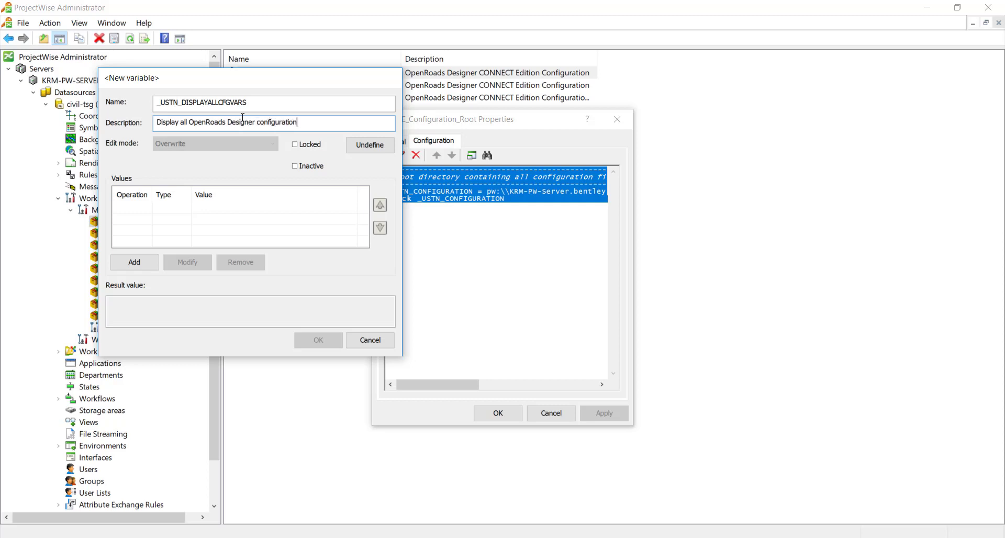
{"action": "type", "text": " variables"}
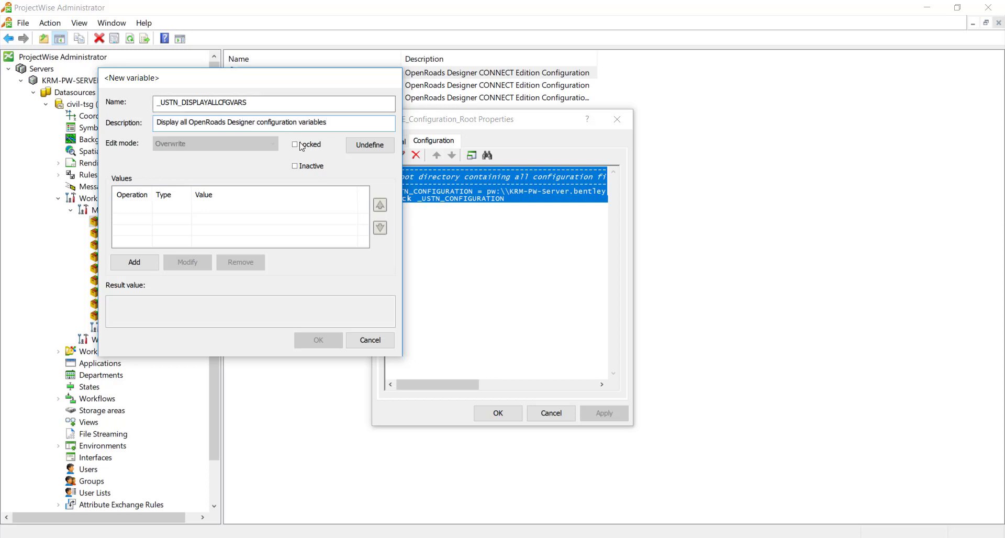
Lock the _USTN_DISPLAYALLCFGVARS variable, assign it the string value 1, and save it.
{"action": "left_click", "coordinate": [295, 144]}
{"action": "left_click", "coordinate": [141, 268]}
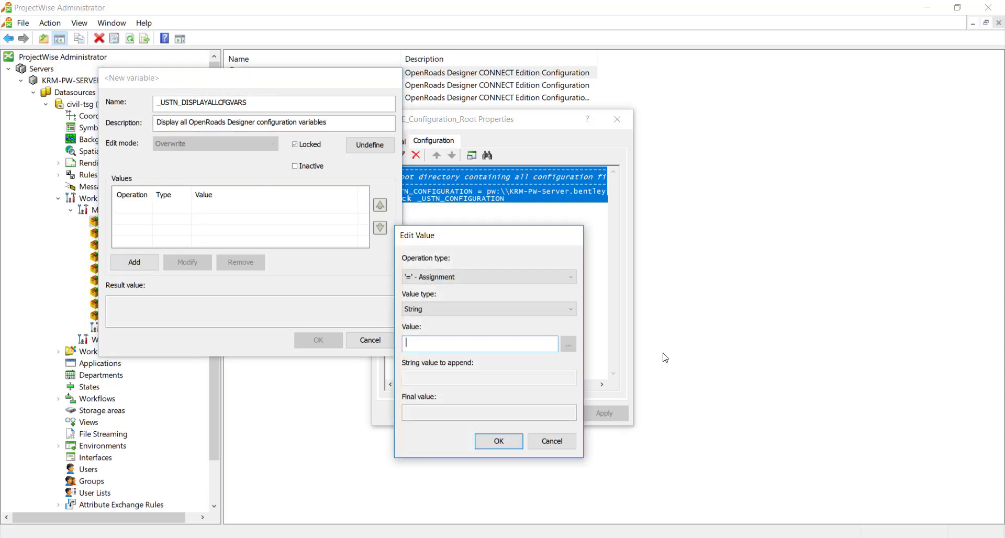
{"action": "type", "text": "1"}
{"action": "left_click", "coordinate": [499, 442]}
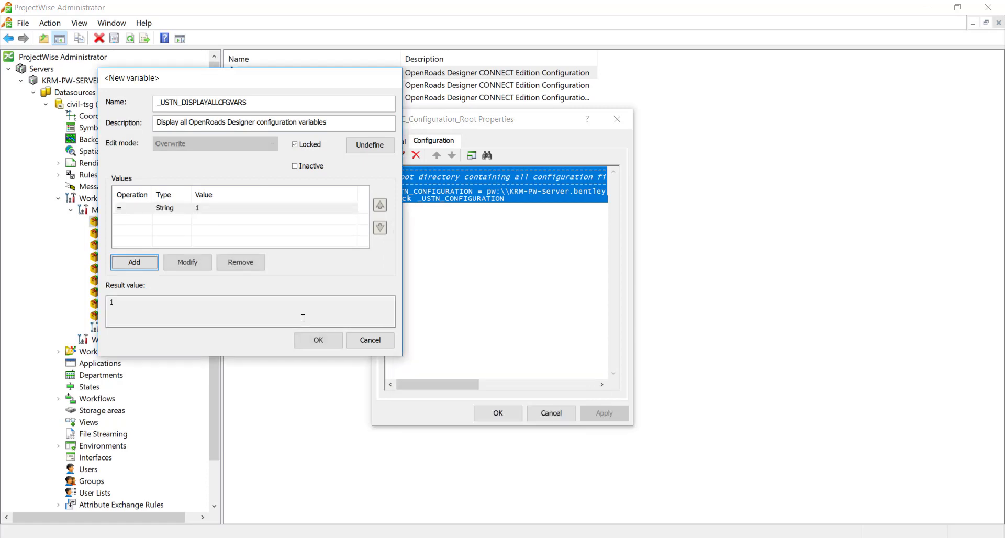
{"action": "left_click", "coordinate": [318, 340]}
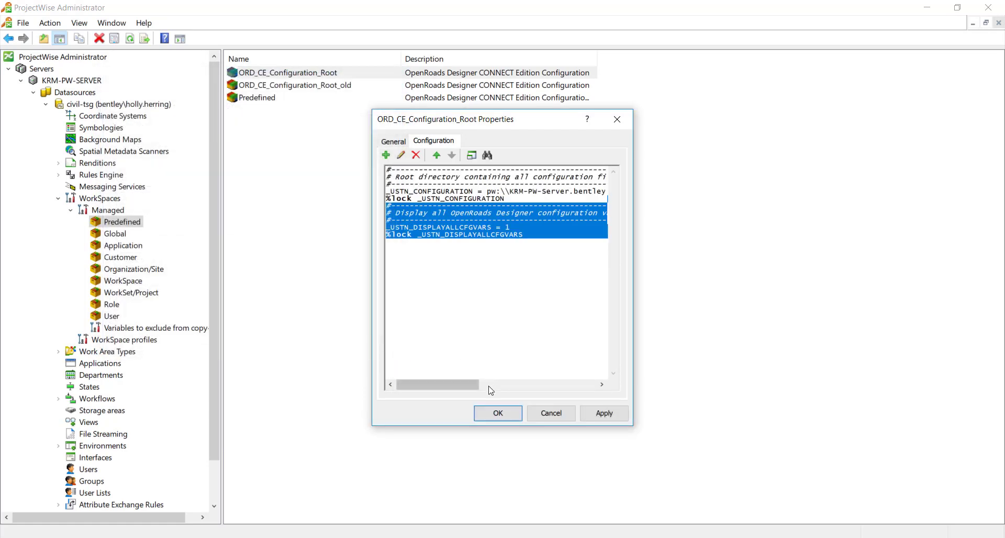
Save the ORD_CE_Configuration_Root block and create a new configuration block at the WorkSpace level named Dynamic WorkSpaceName.
{"action": "left_click", "coordinate": [498, 413]}
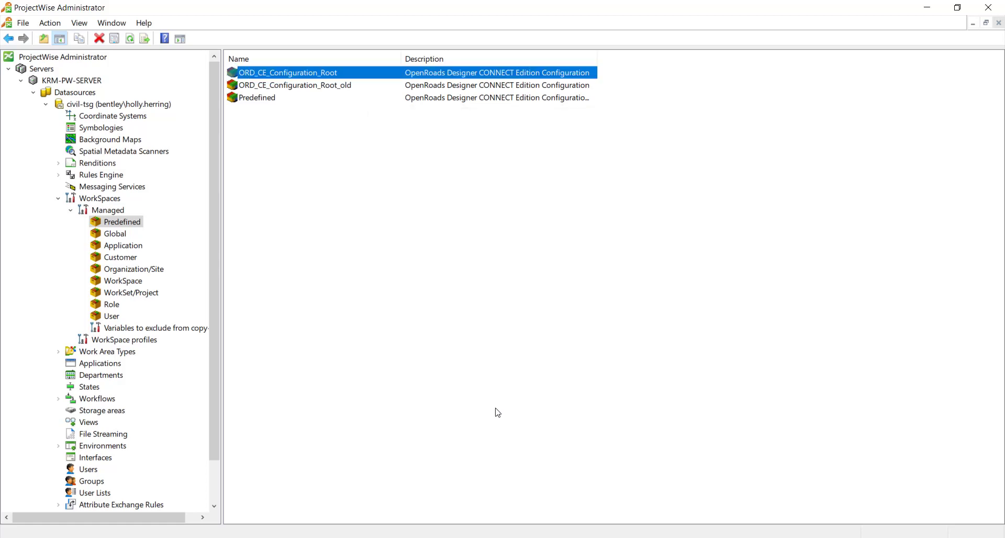
{"action": "left_click", "coordinate": [133, 283]}
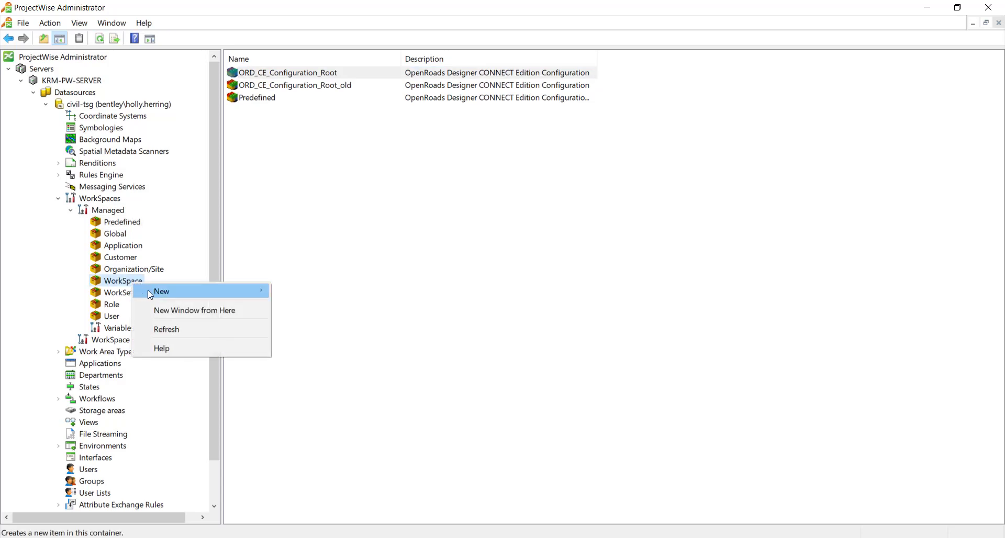
{"action": "mouse_move", "coordinate": [260, 288]}
{"action": "left_click", "coordinate": [58, 291]}
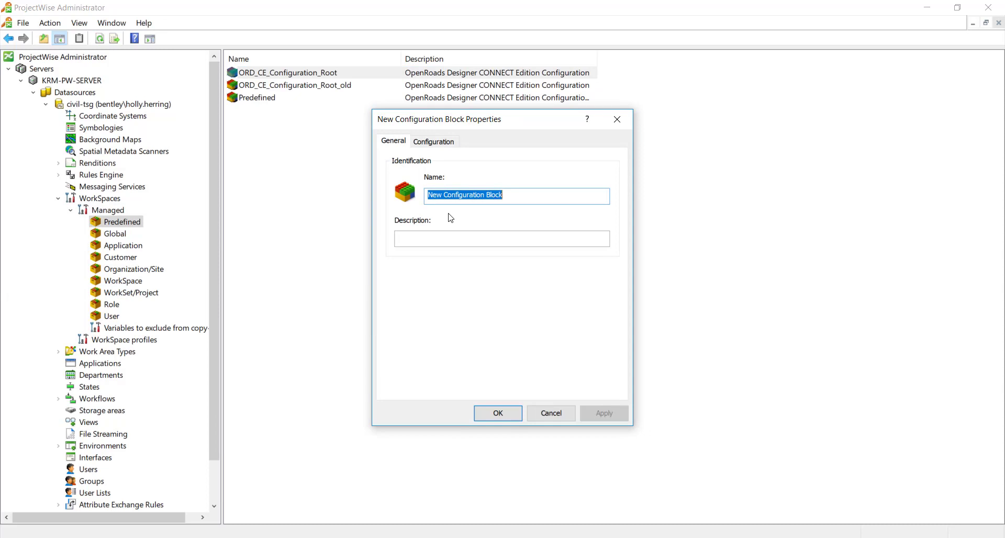
{"action": "type", "text": "Dy"}
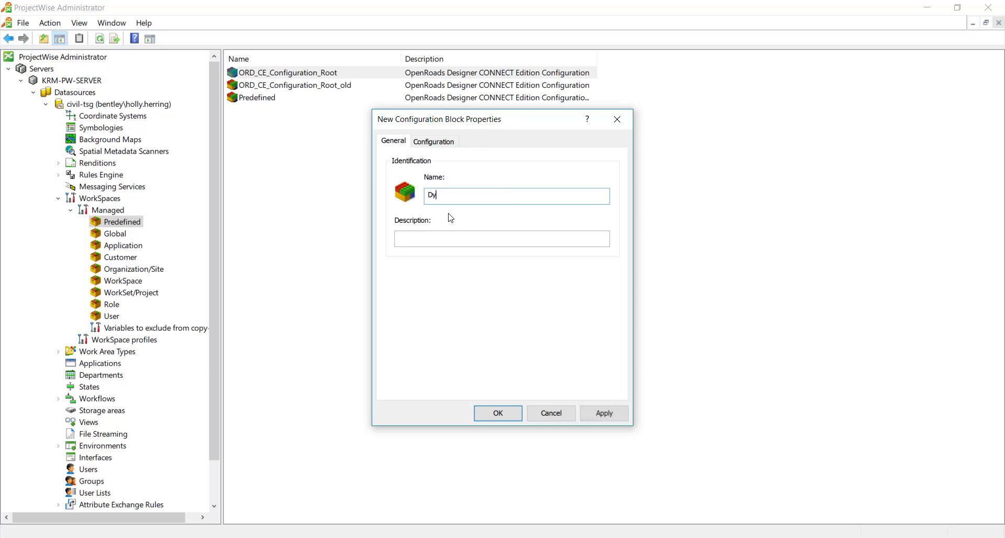
{"action": "type", "text": "namic WorkSpaceNa"}
{"action": "type", "text": "me"}
Describe the new WorkSpace block as "OpenRoads Designer CONNECT Edition Dynamic WorkSpaceName".
{"action": "type", "text": "OpenRoads"}
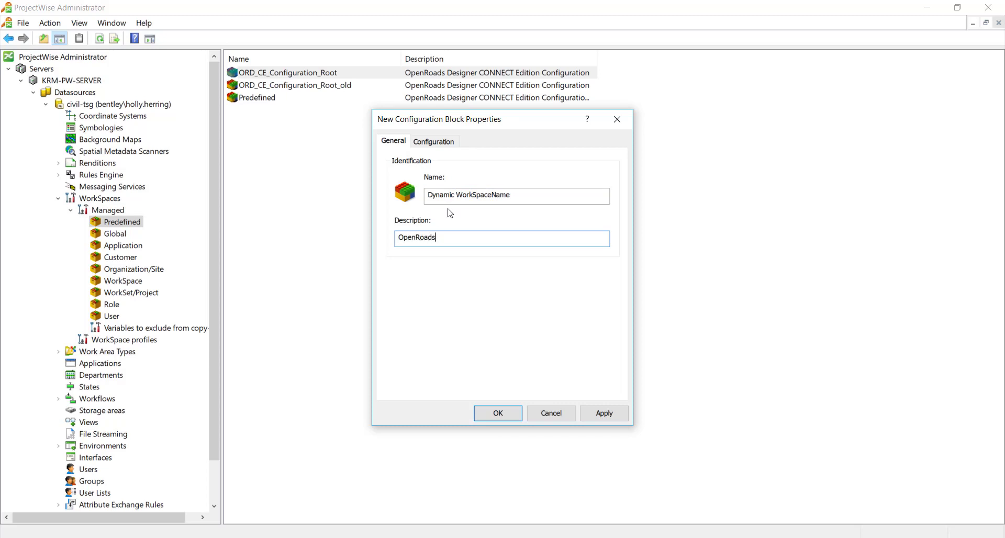
{"action": "type", "text": " Designer CONNECT Edition Dynamic Worksp"}
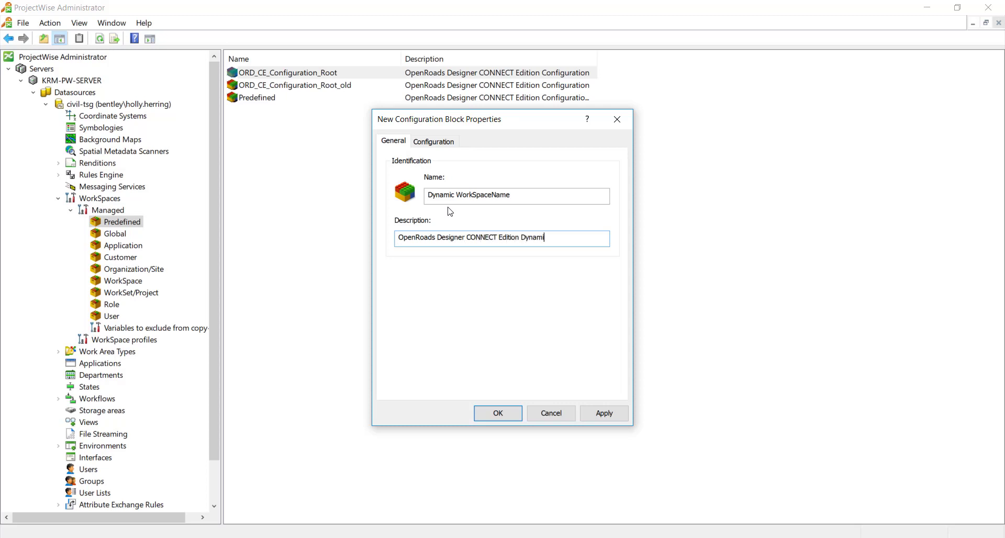
{"action": "key", "text": "BackSpace"}
{"action": "key", "text": "BackSpace"}
{"action": "type", "text": "SpaceName"}
Add a variable named _USTN_WORKSPACENAME to the block with the description "Dynamically resolves the name of the WorkSpace".
{"action": "left_click", "coordinate": [446, 144]}
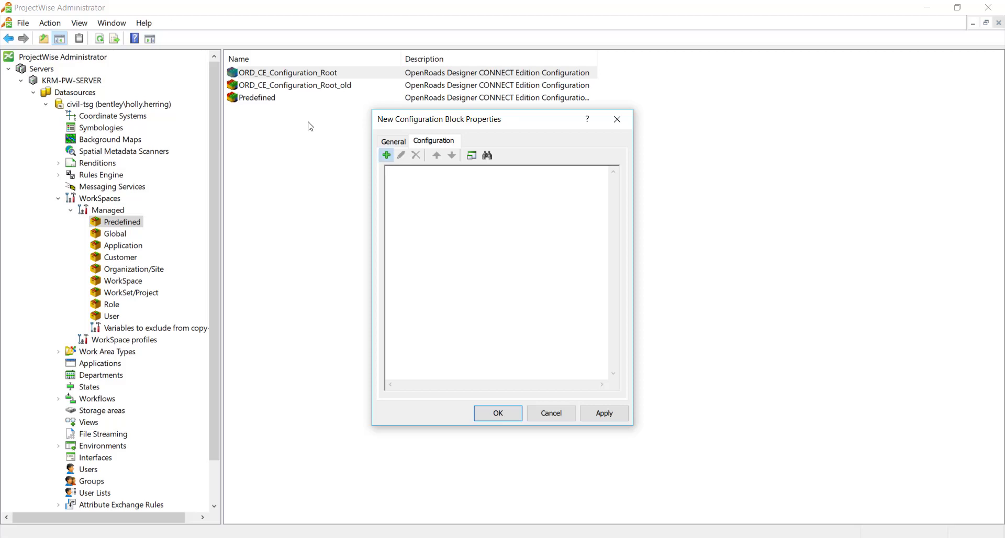
{"action": "left_click", "coordinate": [386, 155]}
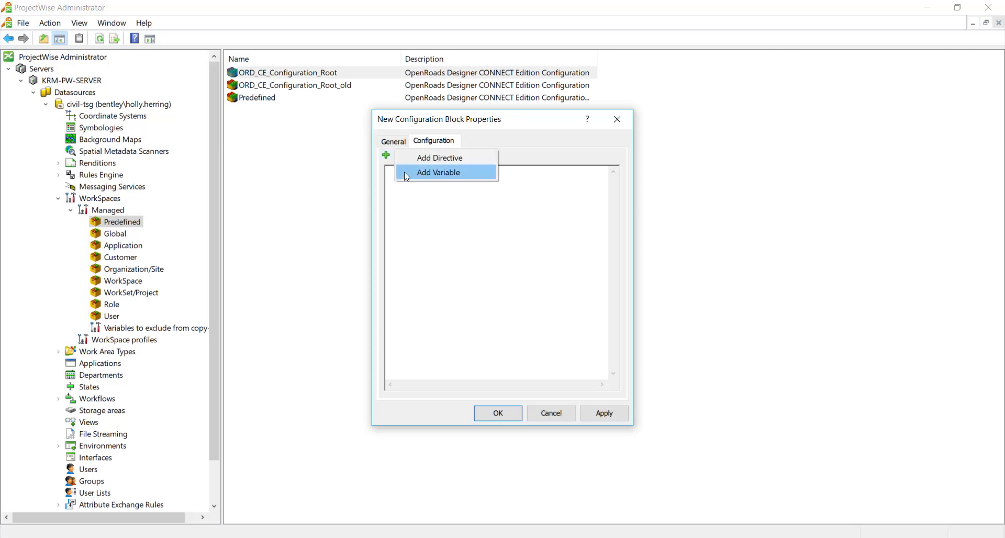
{"action": "left_click", "coordinate": [408, 173]}
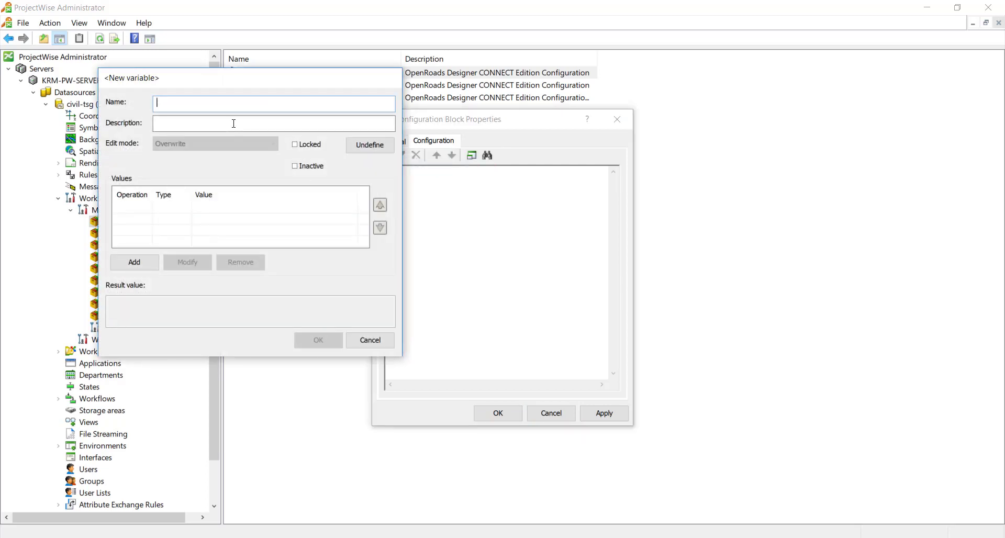
{"action": "type", "text": "_USTN_WORKSPACENAME"}
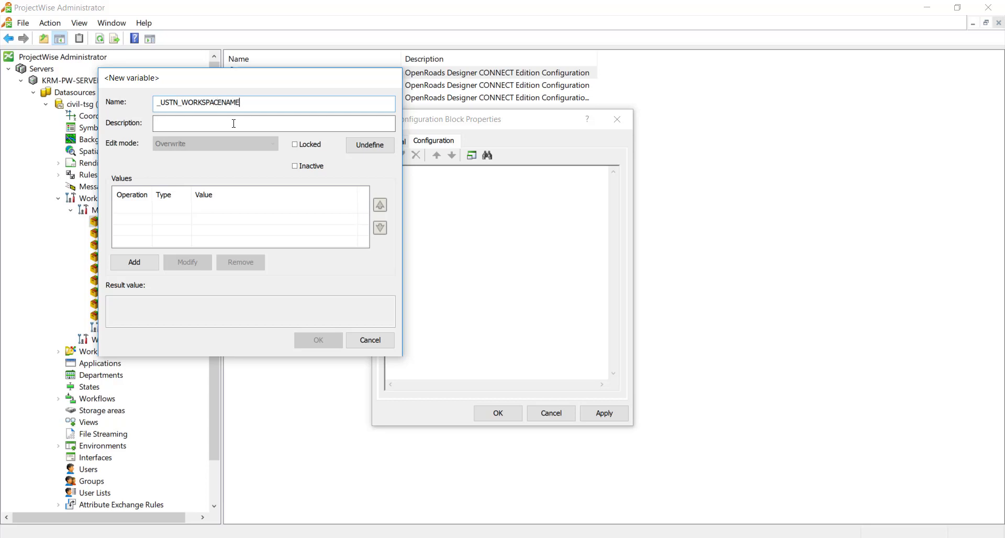
{"action": "key", "text": "Tab"}
{"action": "type", "text": "Dynamical"}
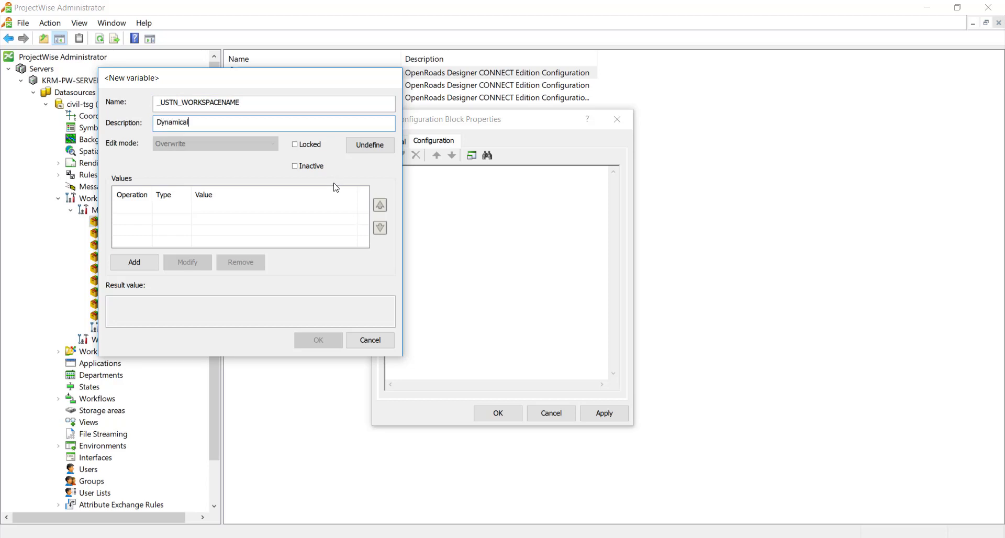
{"action": "type", "text": "ly resolves the name of the WorkSpace"}
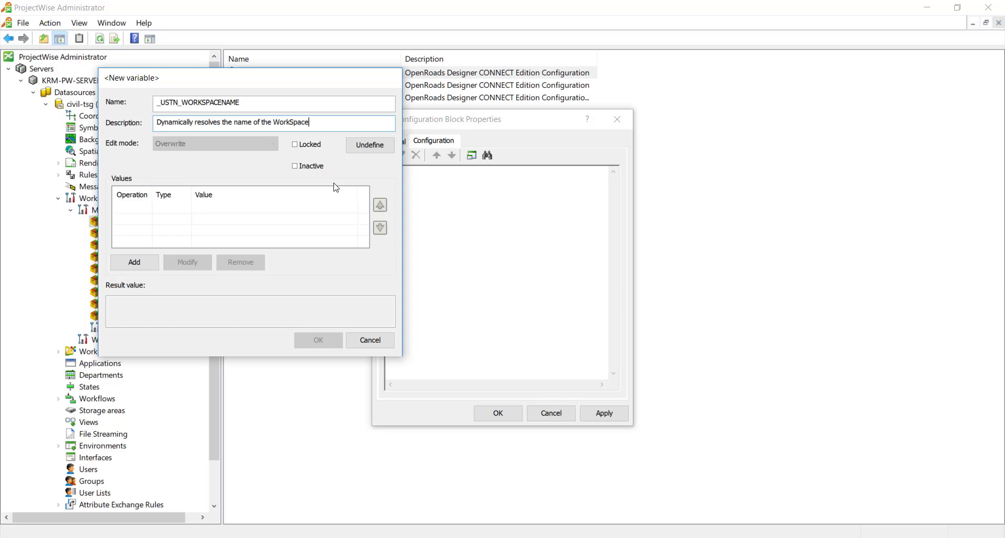
Lock the _USTN_WORKSPACENAME variable, assign it the string value $(lastdirpiece(dms_parentproject(_dgndir))), and save it.
{"action": "left_click", "coordinate": [294, 145]}
{"action": "left_click", "coordinate": [141, 267]}
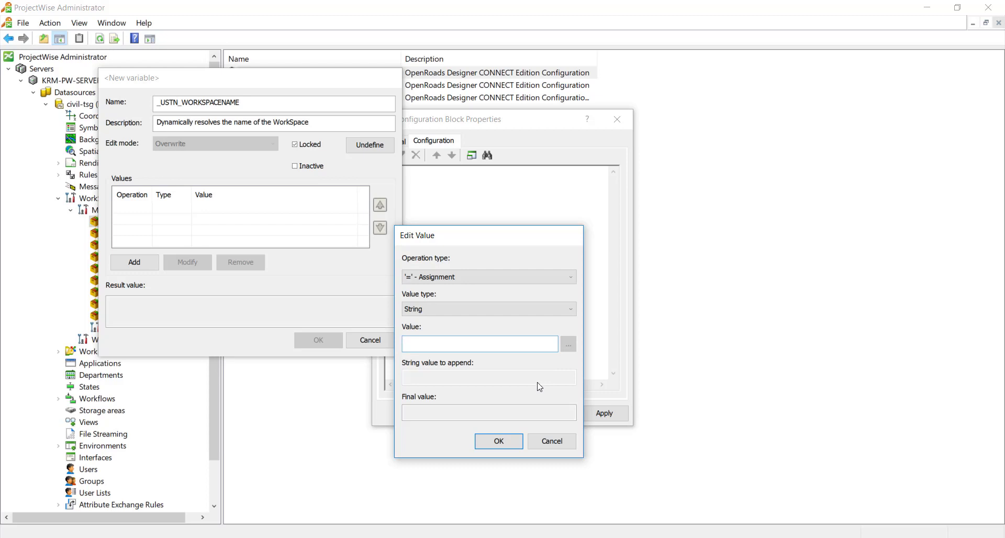
{"action": "type", "text": "$(lastdirpiece(dms"}
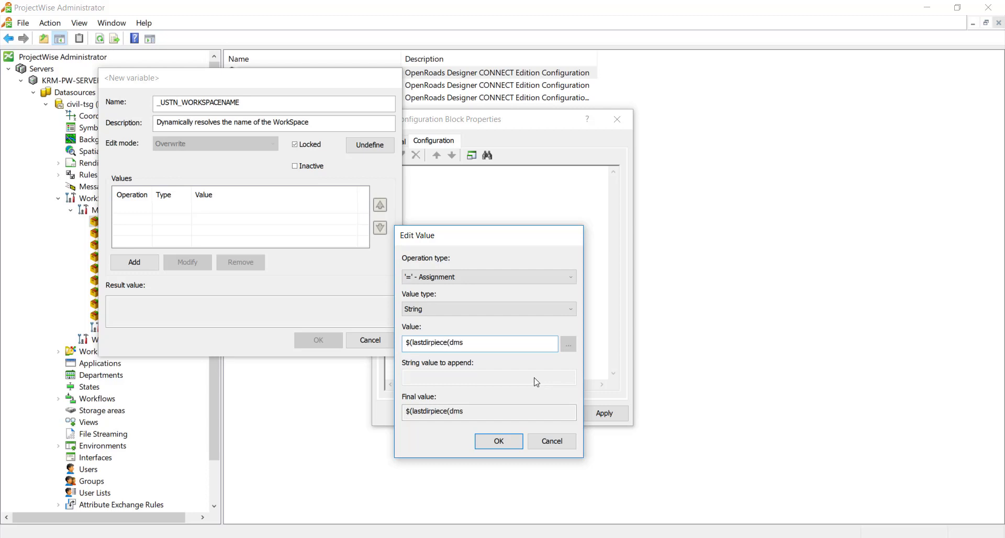
{"action": "type", "text": "_parentproject(_dgndir"}
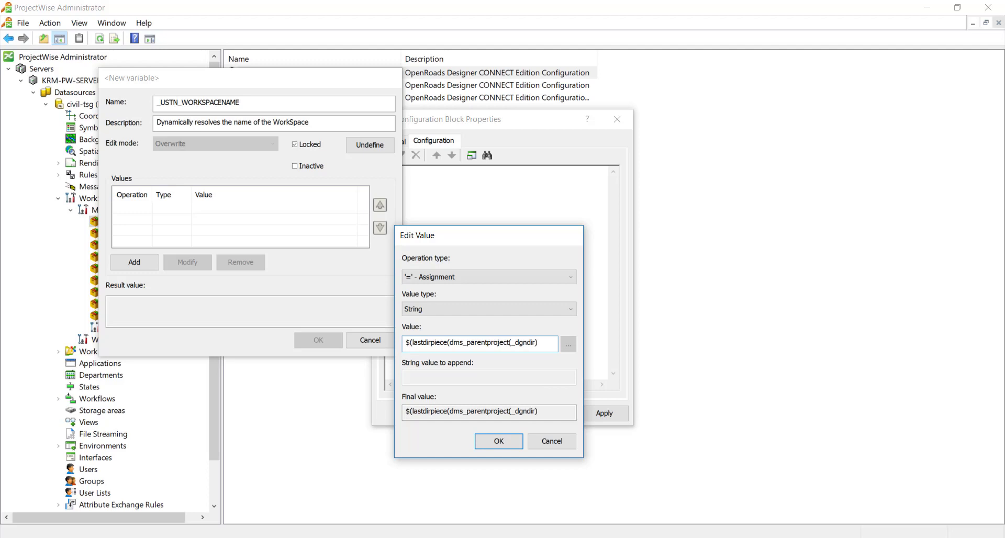
{"action": "type", "text": "))"}
{"action": "left_click", "coordinate": [499, 441]}
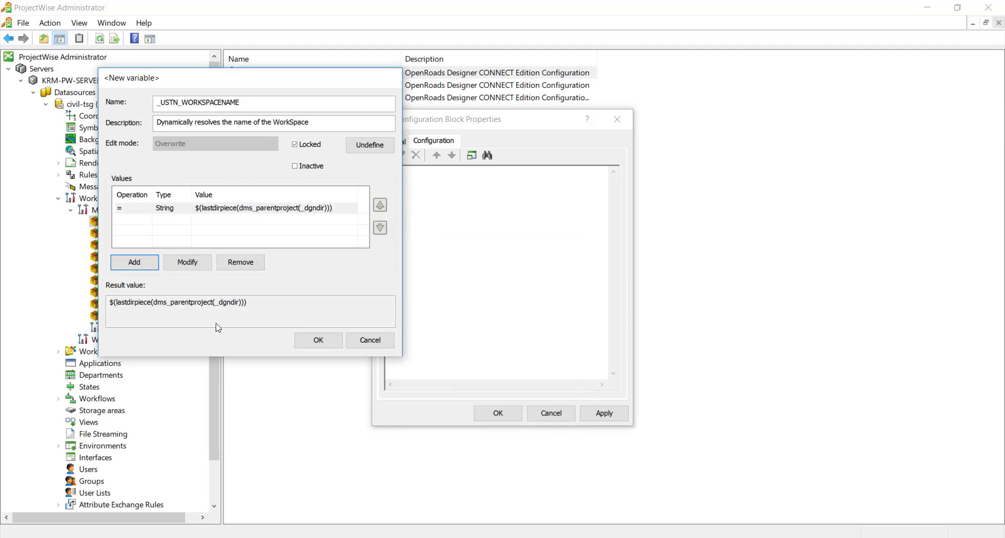
{"action": "left_click", "coordinate": [319, 341]}
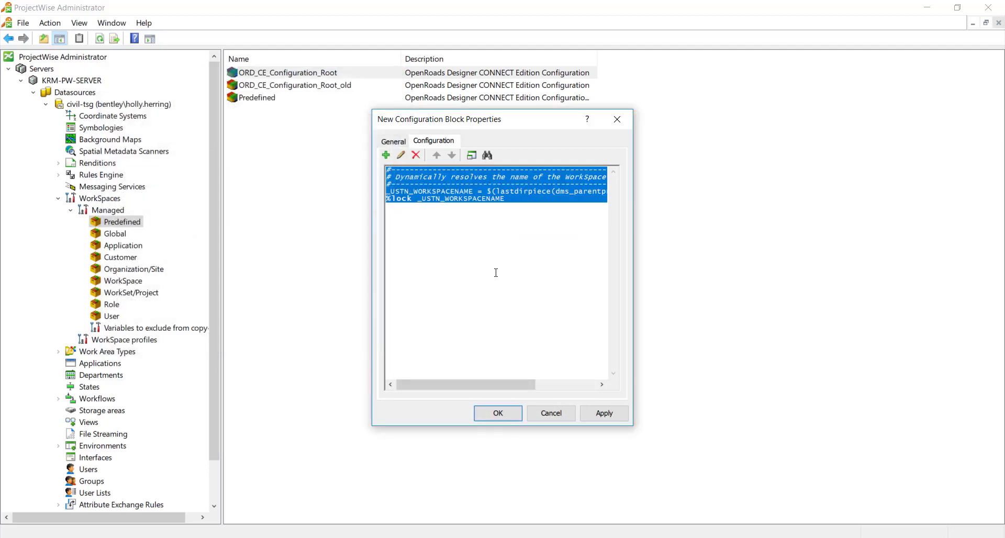
Switch to ProjectWise Explorer, examine the 18-354 WorkSet, its dgn folder and the parent Imperial Standards WorkSpace, and return to ProjectWise Administrator.
{"action": "mouse_move", "coordinate": [567, 537]}
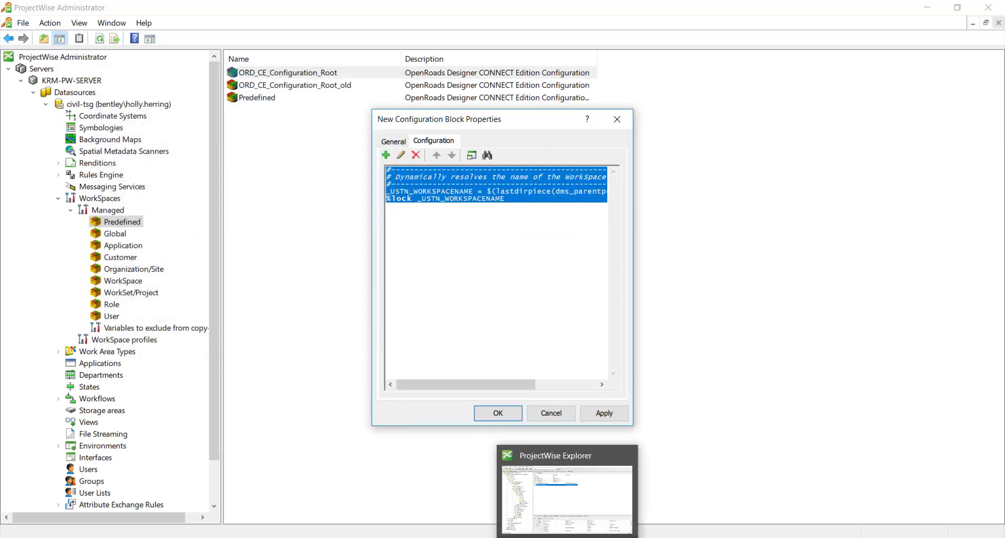
{"action": "left_click", "coordinate": [557, 502]}
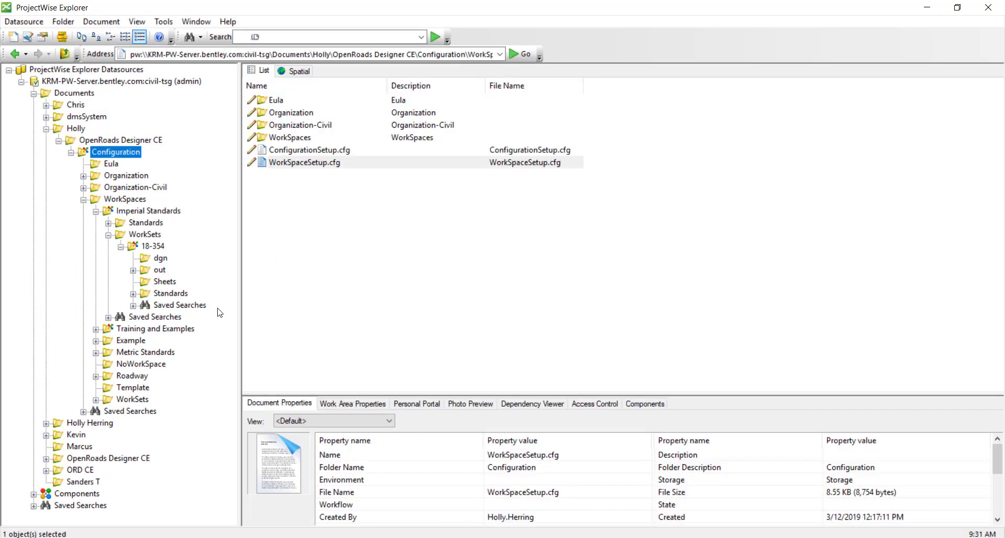
{"action": "left_click", "coordinate": [160, 247]}
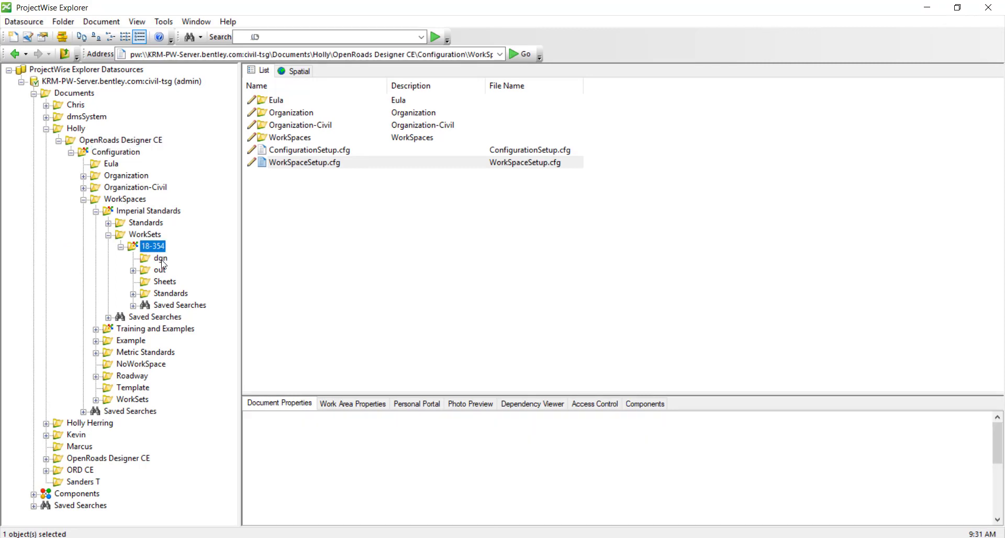
{"action": "left_click", "coordinate": [160, 260]}
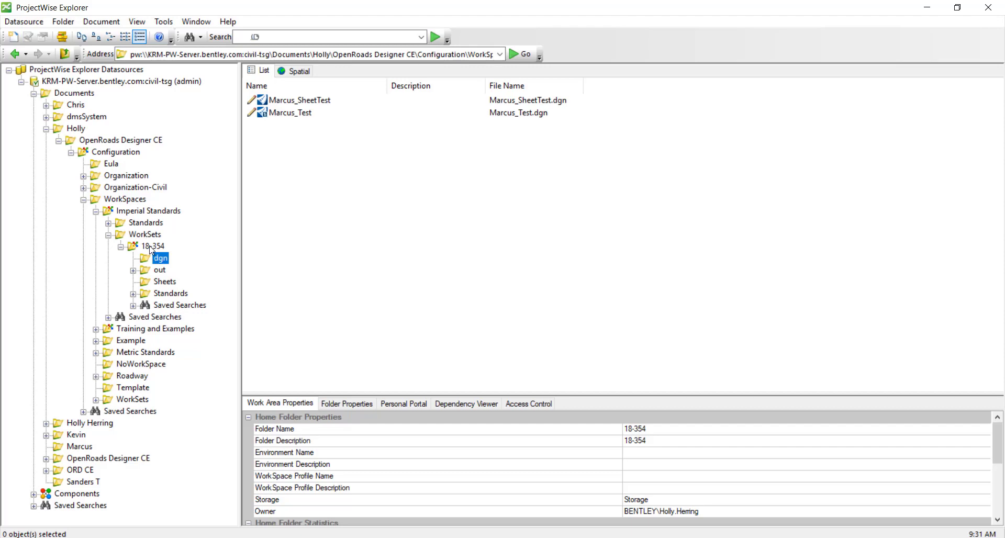
{"action": "left_click", "coordinate": [150, 247]}
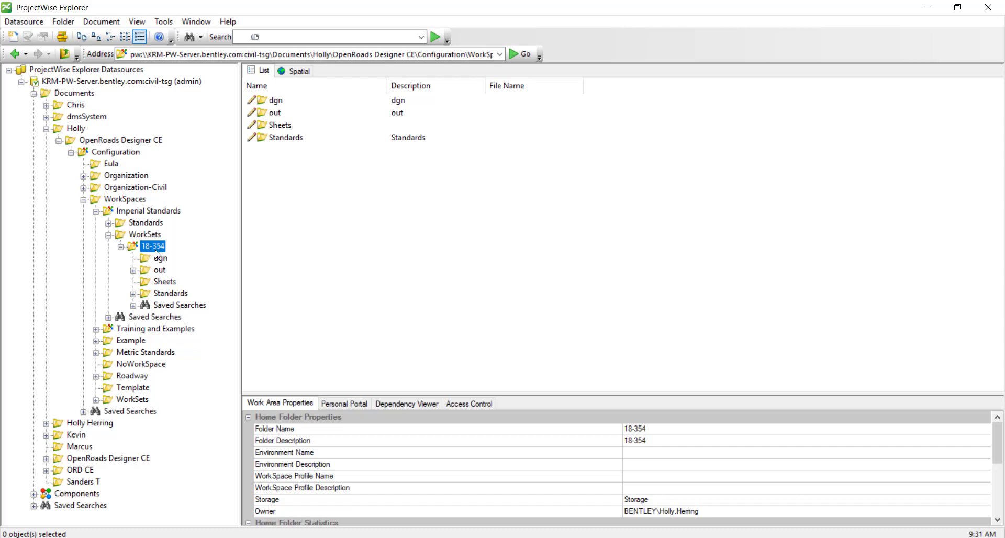
{"action": "left_click", "coordinate": [126, 213]}
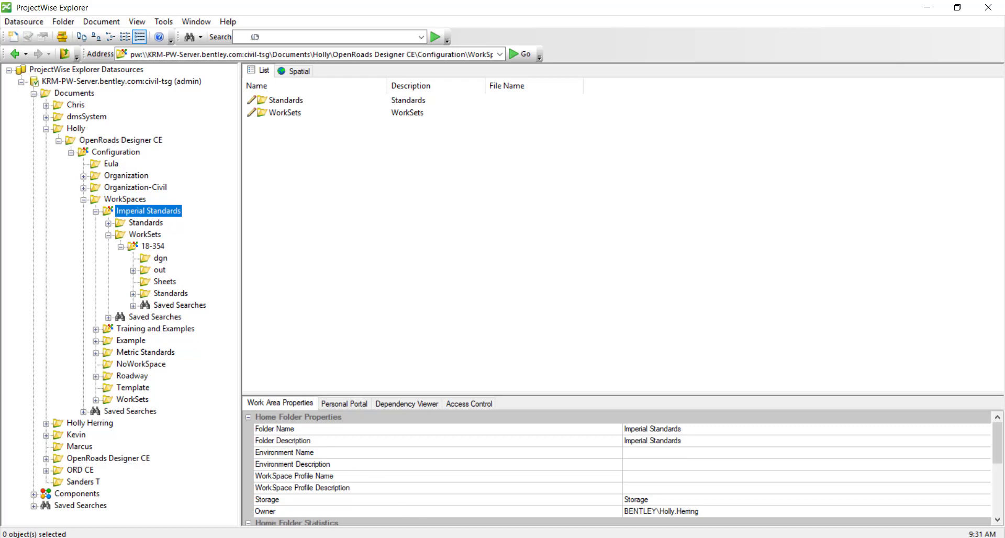
{"action": "left_click", "coordinate": [535, 537]}
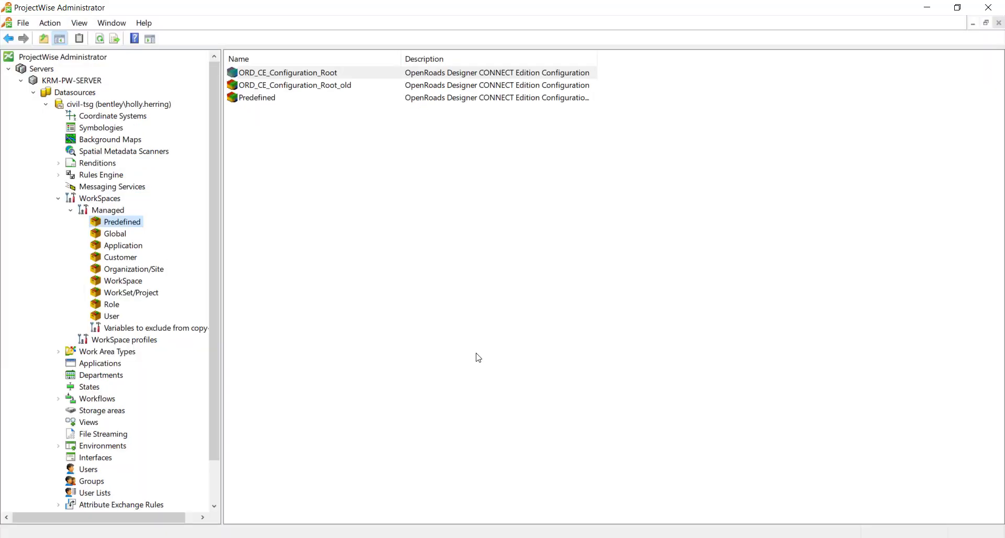
Review the _USTN_WORKSPACENAME variable's definition in the Dynamic WorkSpaceName block and close the block's properties.
{"action": "left_click", "coordinate": [111, 281]}
{"action": "double_click", "coordinate": [302, 172]}
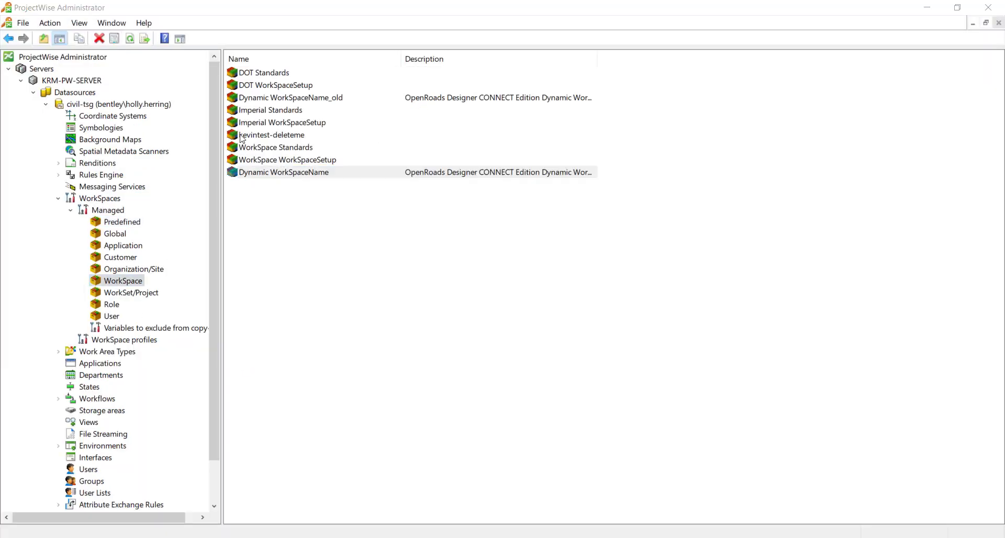
{"action": "left_click", "coordinate": [432, 141]}
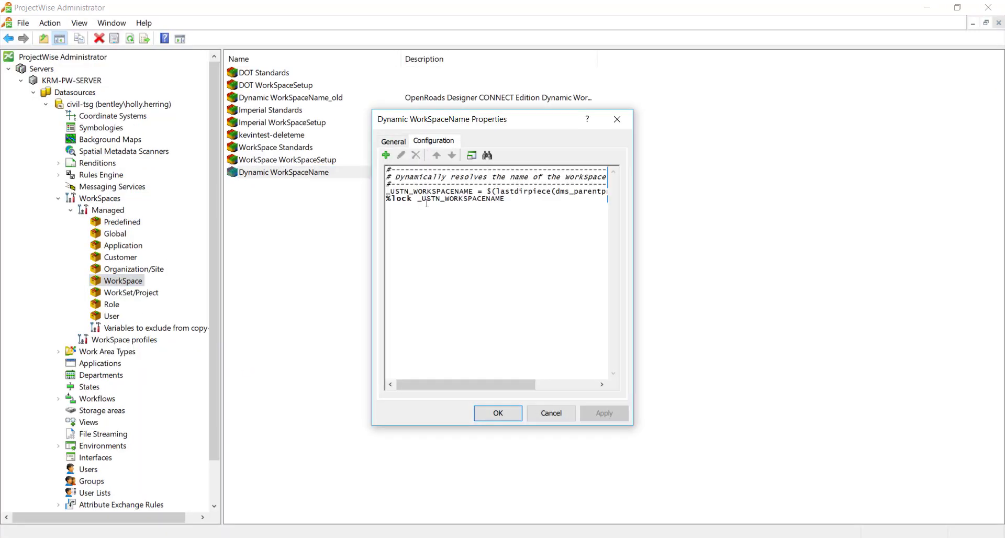
{"action": "double_click", "coordinate": [426, 198]}
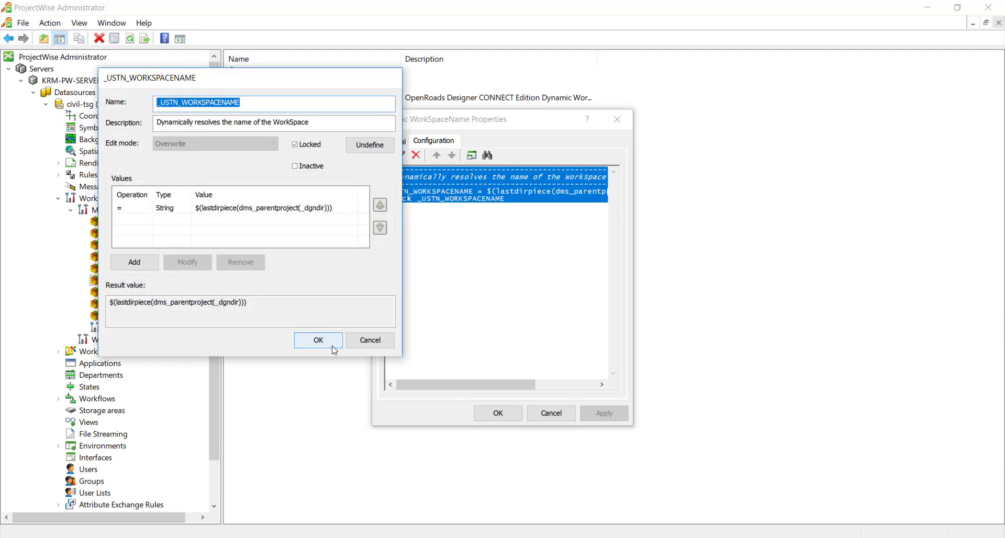
{"action": "left_click", "coordinate": [319, 340]}
{"action": "left_click", "coordinate": [514, 413]}
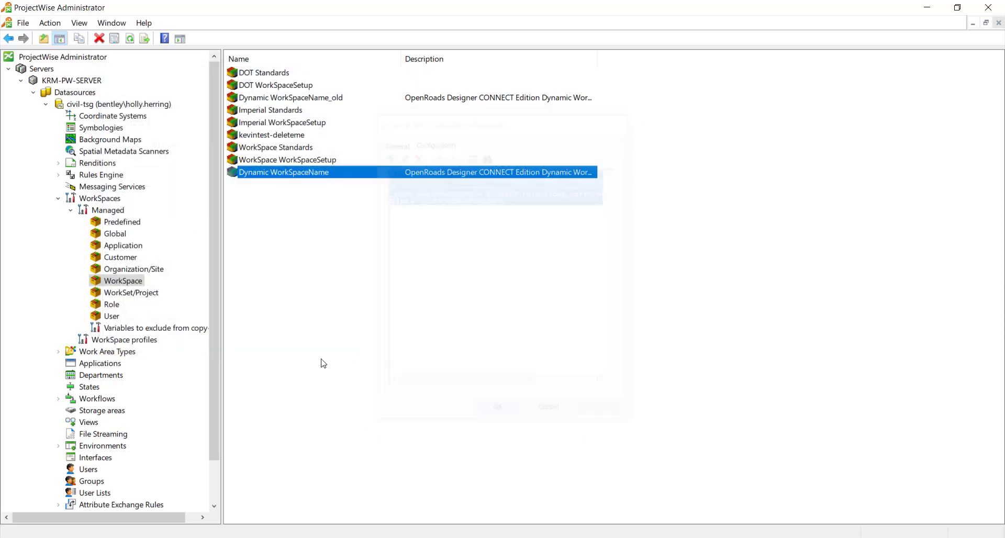
Create a new configuration block at the WorkSet/Project level named Dynamic WorkSetName.
{"action": "left_click", "coordinate": [121, 294]}
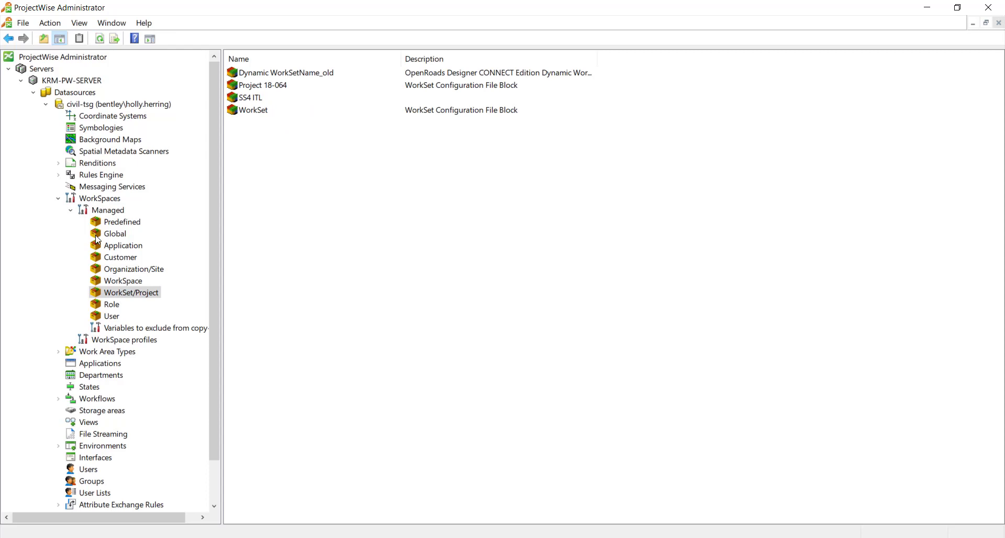
{"action": "right_click", "coordinate": [127, 293]}
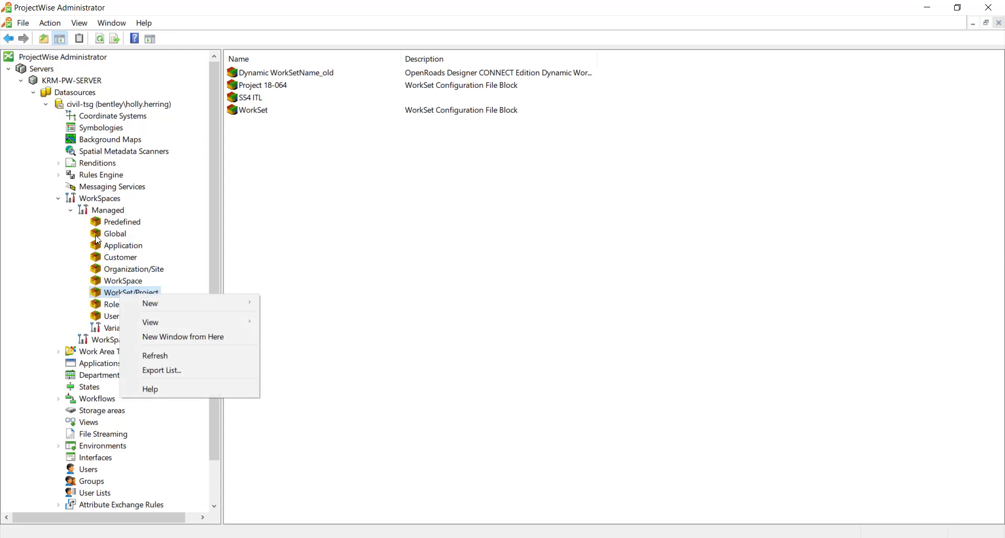
{"action": "mouse_move", "coordinate": [157, 306]}
{"action": "left_click", "coordinate": [312, 303]}
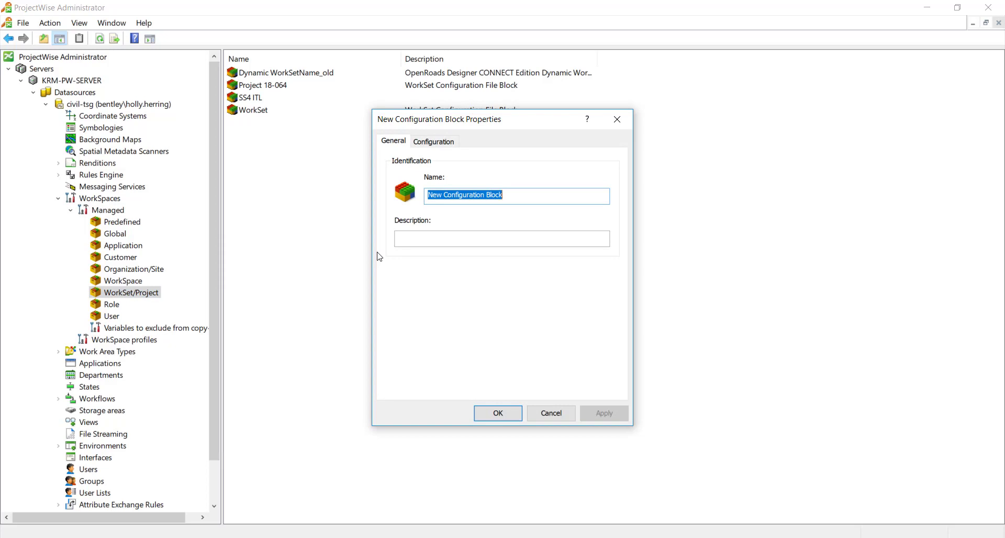
{"action": "type", "text": "Dy"}
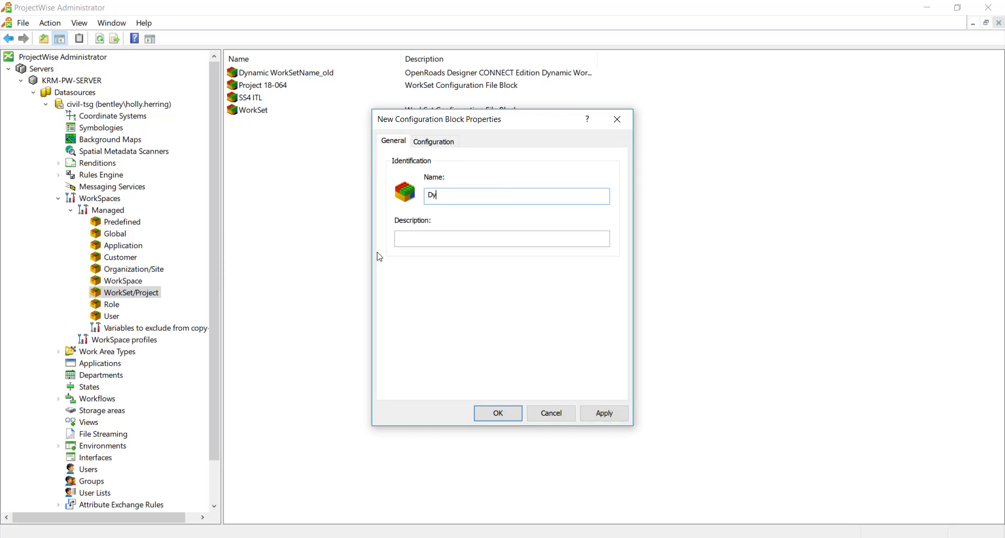
{"action": "type", "text": "namic WorkSetName"}
Describe the new WorkSet block as "OpenRoads Designer CONNECT Edition Dynamic WorkSetName" and open its configuration contents.
{"action": "key", "text": "Tab"}
{"action": "type", "text": "OpenRoads Dee"}
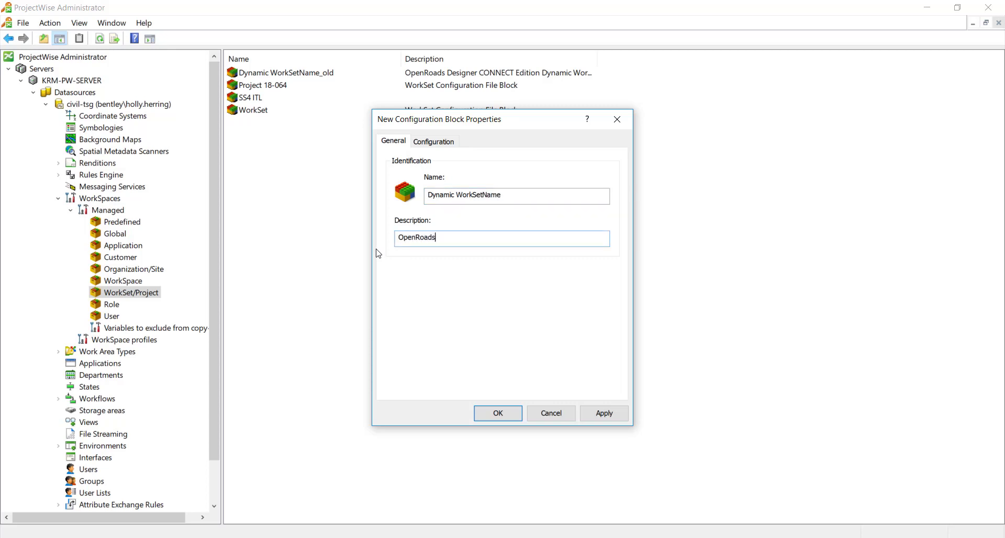
{"action": "key", "text": "BackSpace"}
{"action": "key", "text": "BackSpace"}
{"action": "type", "text": "esigner CONNECT Edition Dynamic"}
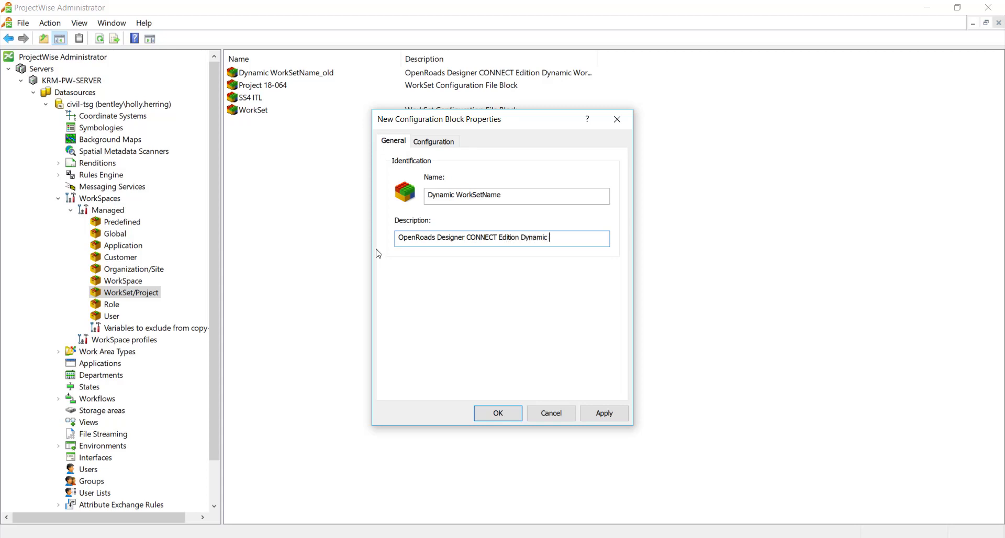
{"action": "type", "text": " WorkSetName"}
{"action": "left_click", "coordinate": [433, 142]}
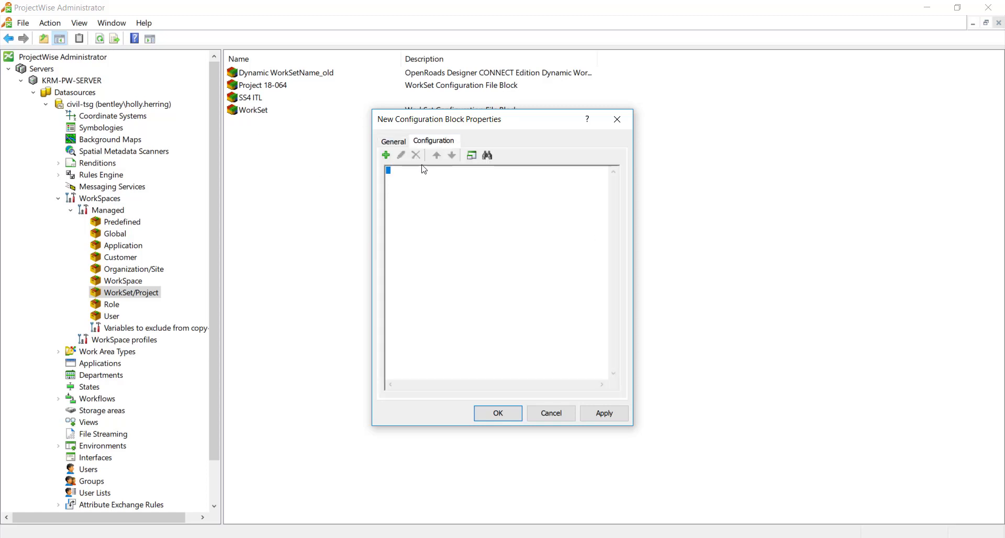
Add a new variable named _USTN_WORKSETNAME to the WorkSet block's configuration.
{"action": "left_click", "coordinate": [386, 155]}
{"action": "left_click", "coordinate": [420, 171]}
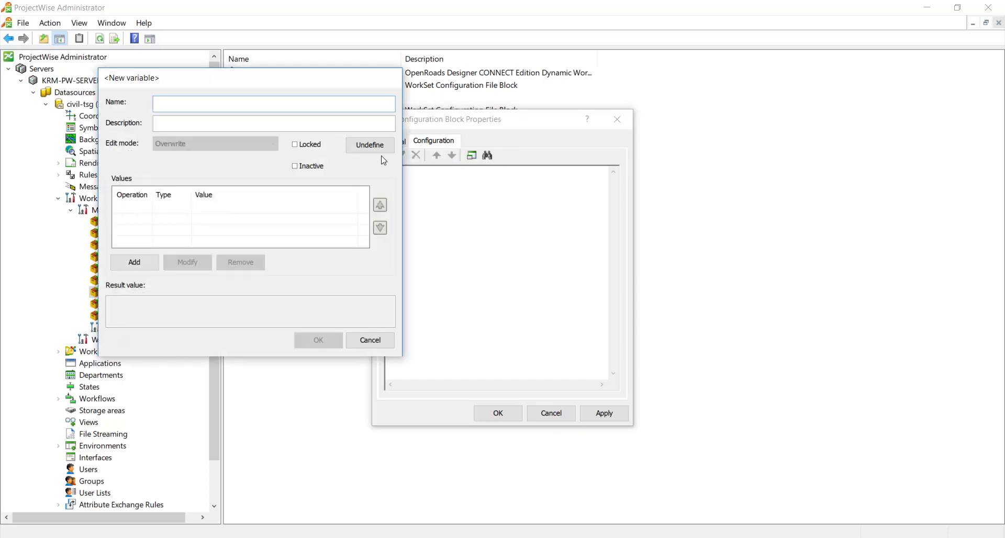
{"action": "type", "text": "_USTN"}
{"action": "type", "text": "_WORK"}
{"action": "type", "text": "SETNAME"}
Describe the variable as "Dynamically resoves the name of the WorkSet" and lock it.
{"action": "type", "text": "Dynamicall"}
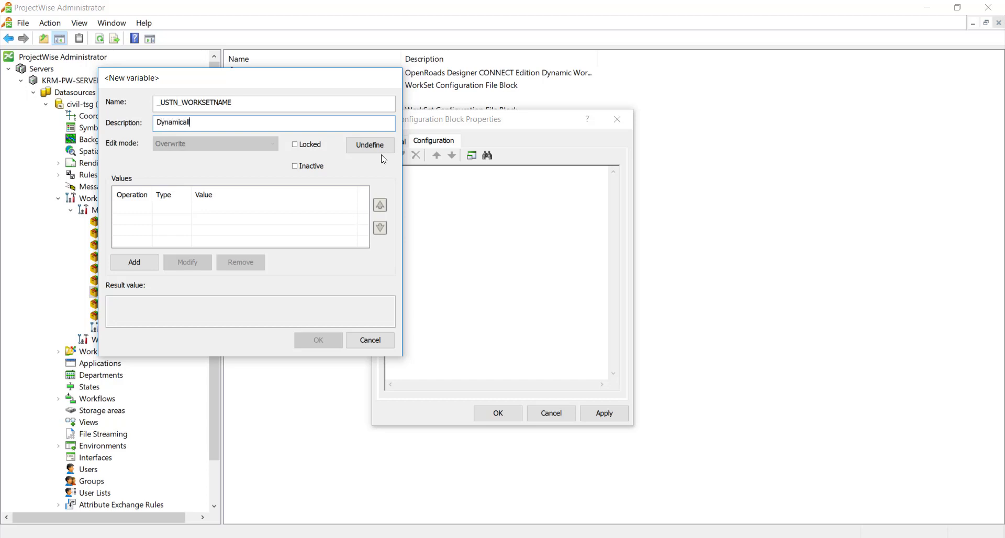
{"action": "type", "text": "y resoves the name of the Works"}
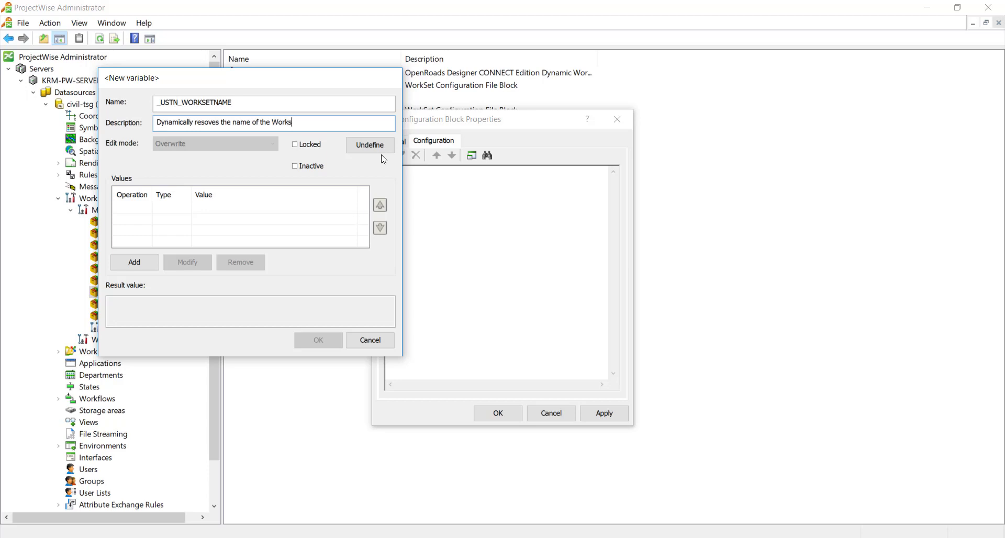
{"action": "key", "text": "BackSpace"}
{"action": "type", "text": "Set"}
{"action": "left_click", "coordinate": [305, 149]}
Assign the variable the string value $(lastdirpiece(DMS_PROJECT(_dgndir))) and save the variable and the new configuration block.
{"action": "left_click", "coordinate": [135, 262]}
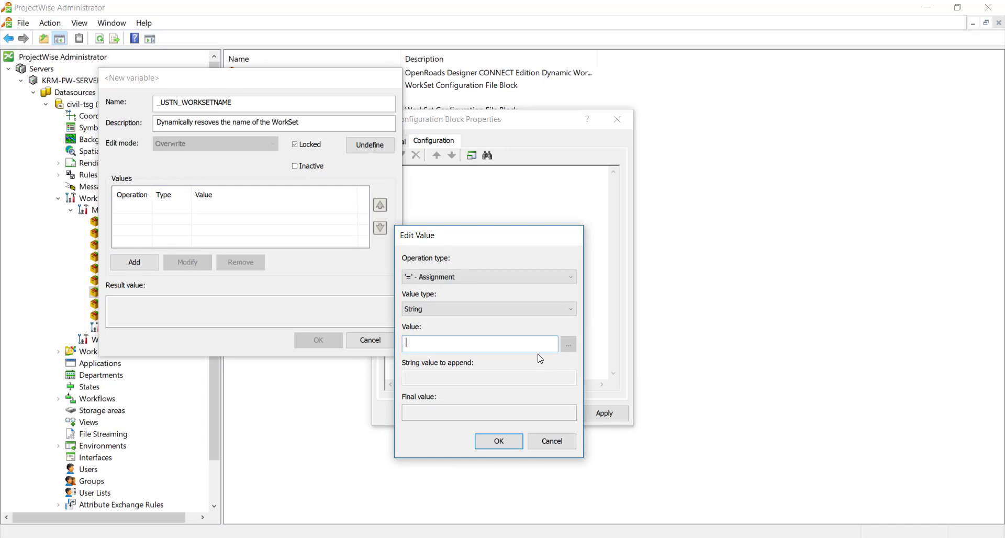
{"action": "type", "text": "$(lastdirpiece(DM"}
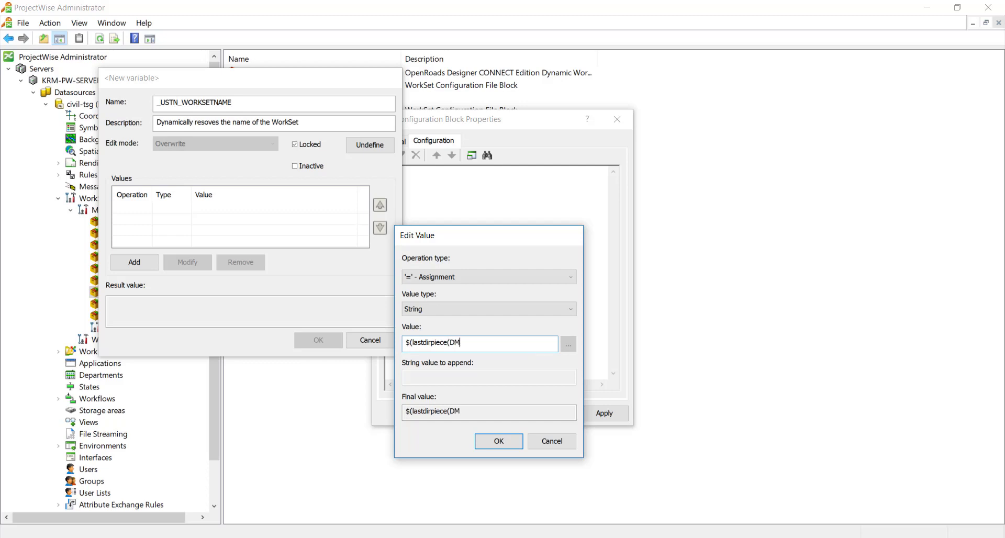
{"action": "type", "text": "S_PROJECT(_dgndir"}
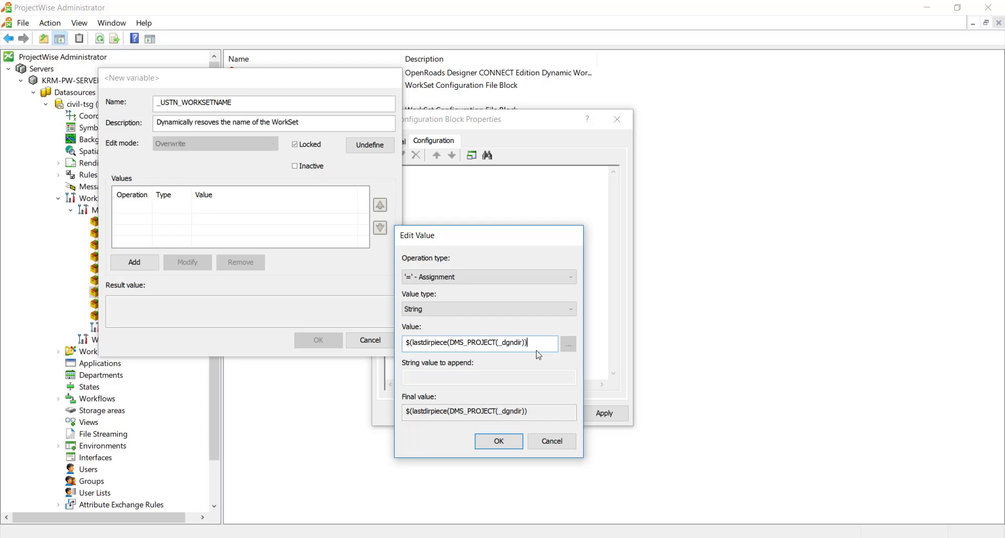
{"action": "left_click", "coordinate": [479, 442]}
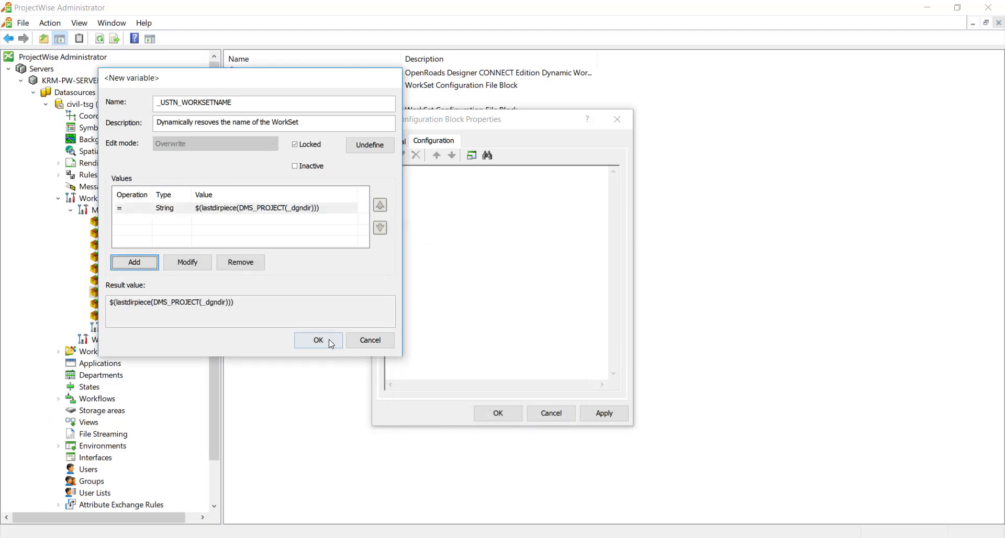
{"action": "left_click", "coordinate": [331, 344]}
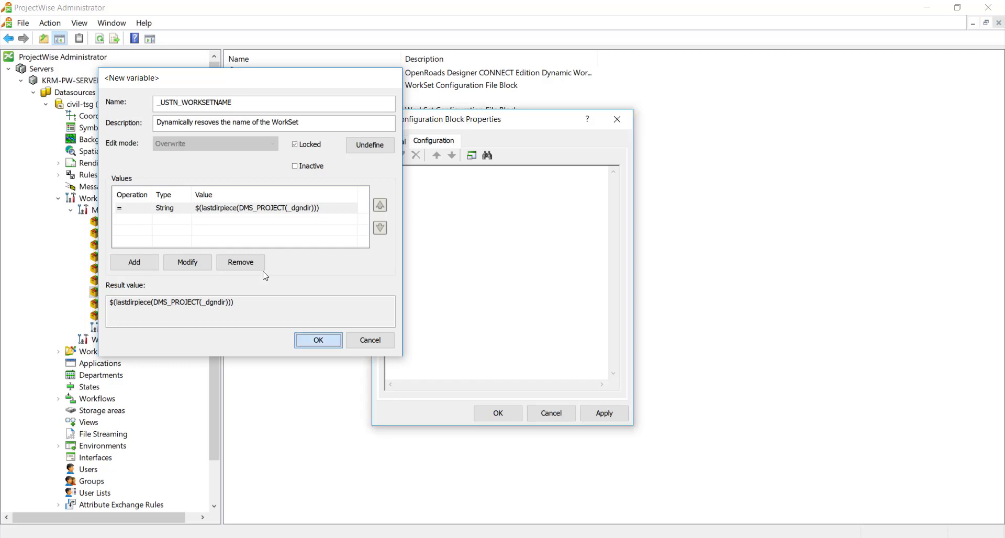
{"action": "left_click", "coordinate": [504, 417]}
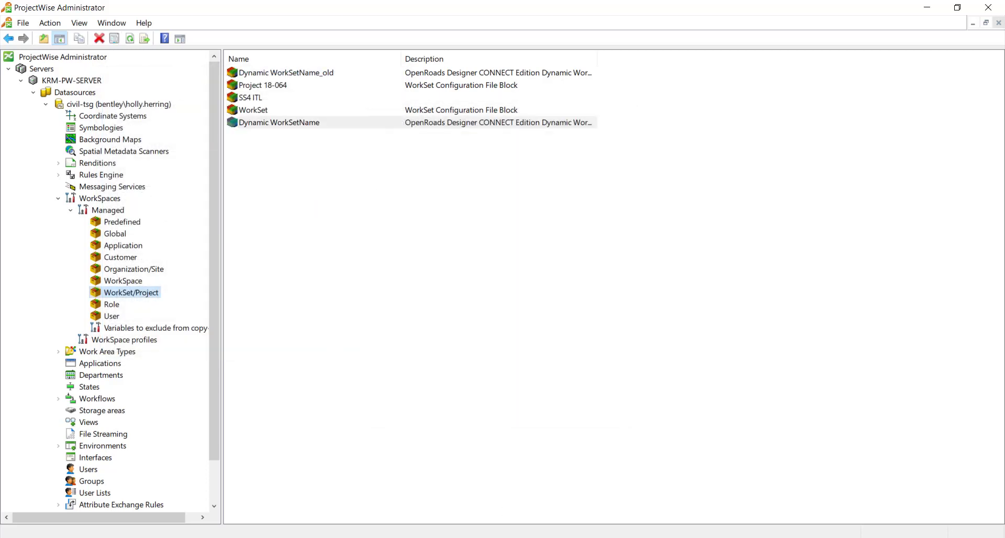
Switch to ProjectWise Explorer, examine the dgn folder and its parent 18-354 WorkSet, and return to ProjectWise Administrator.
{"action": "left_click", "coordinate": [523, 537]}
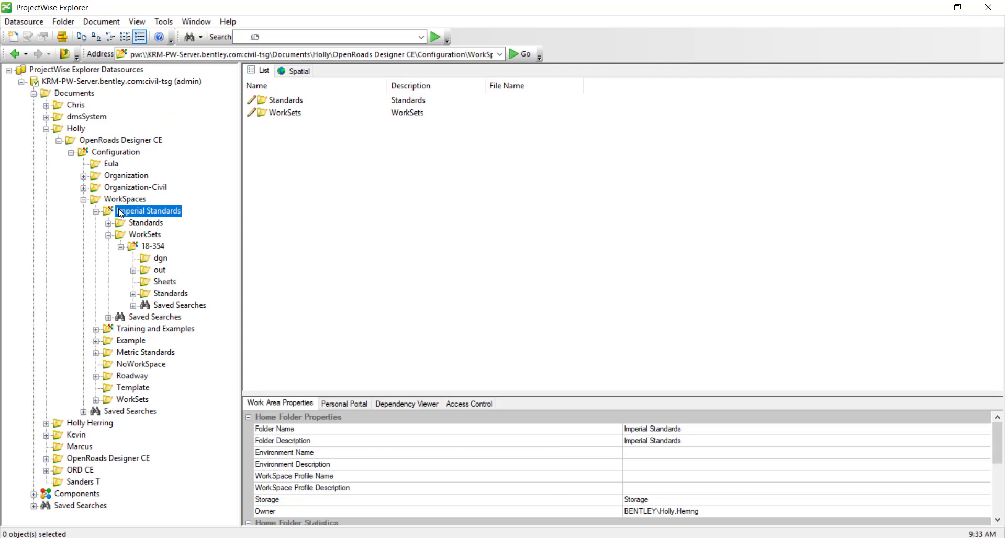
{"action": "left_click", "coordinate": [157, 258]}
{"action": "left_click", "coordinate": [152, 247]}
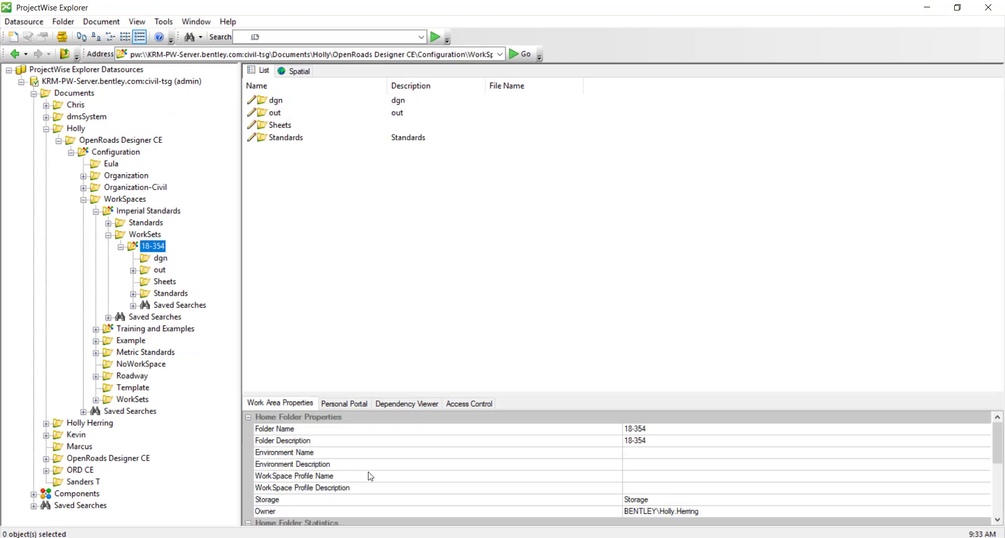
{"action": "left_click", "coordinate": [503, 537]}
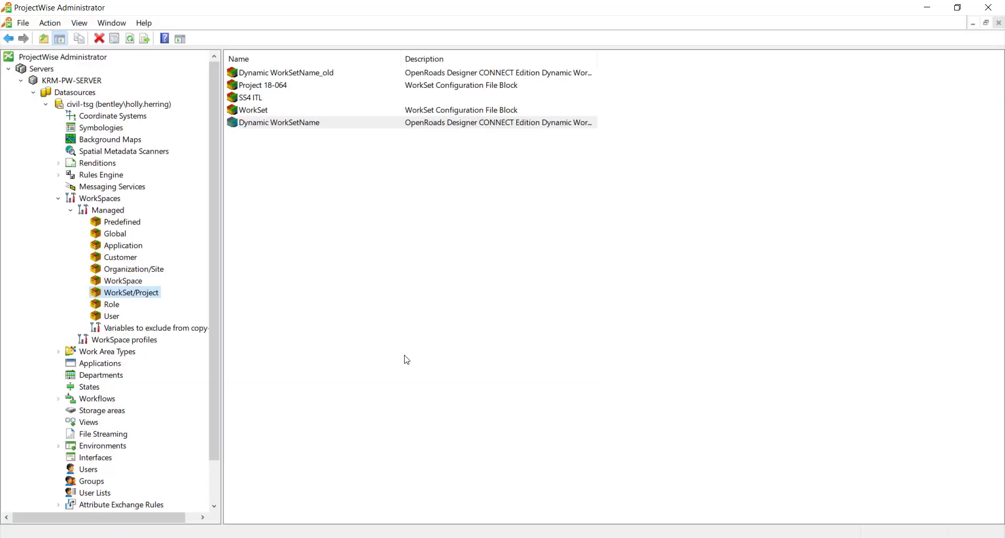
Review the ORD_CE_Configuration_Root block at the Predefined level.
{"action": "left_click", "coordinate": [139, 223]}
{"action": "left_click", "coordinate": [284, 75]}
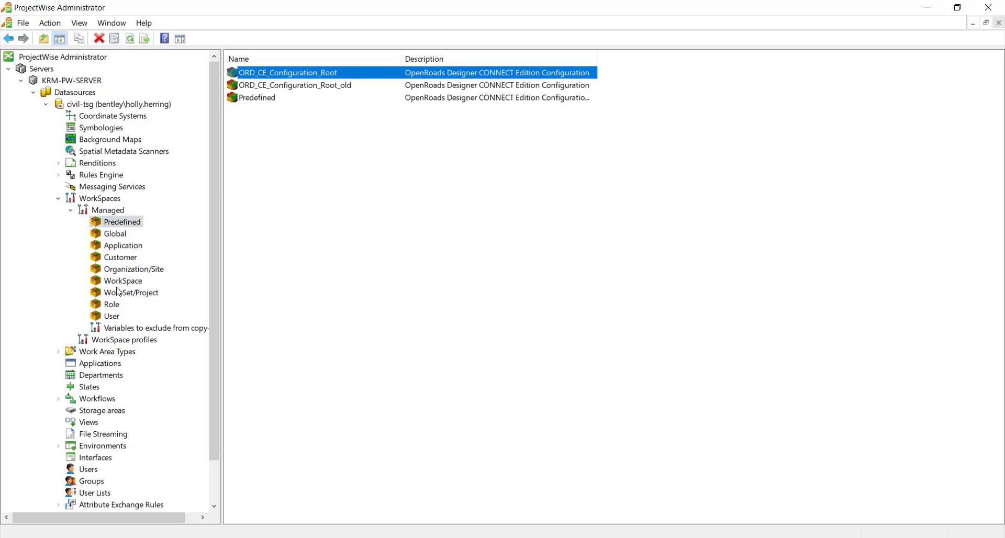